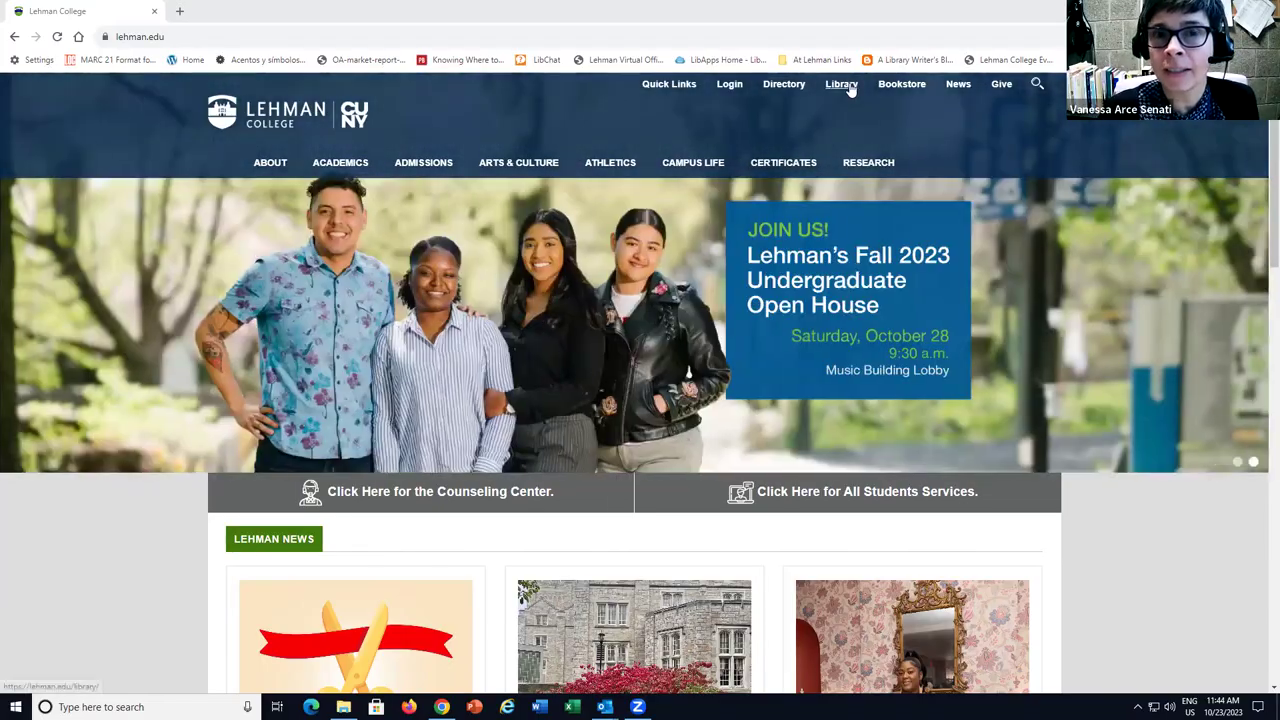
Step: Open the Lehman College library site and search OneSearch for "the tell-tale heart poe"
click(850, 88)
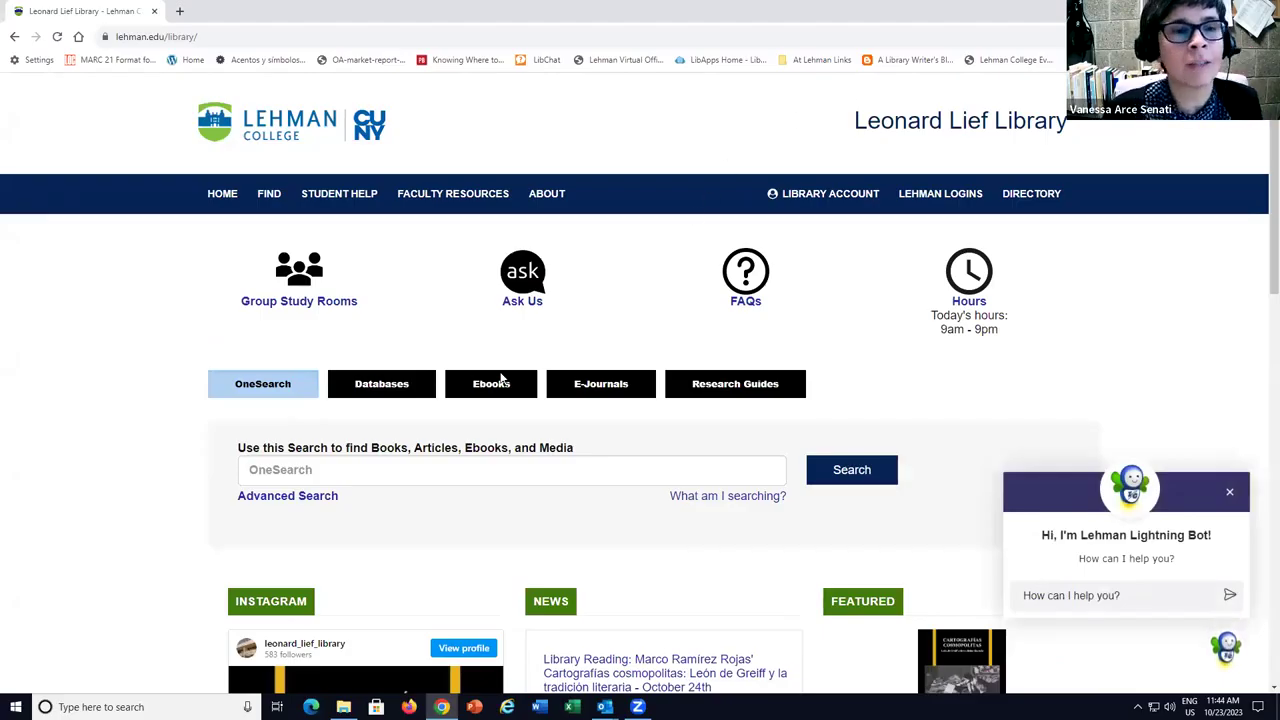
scroll(338, 447, down, 1)
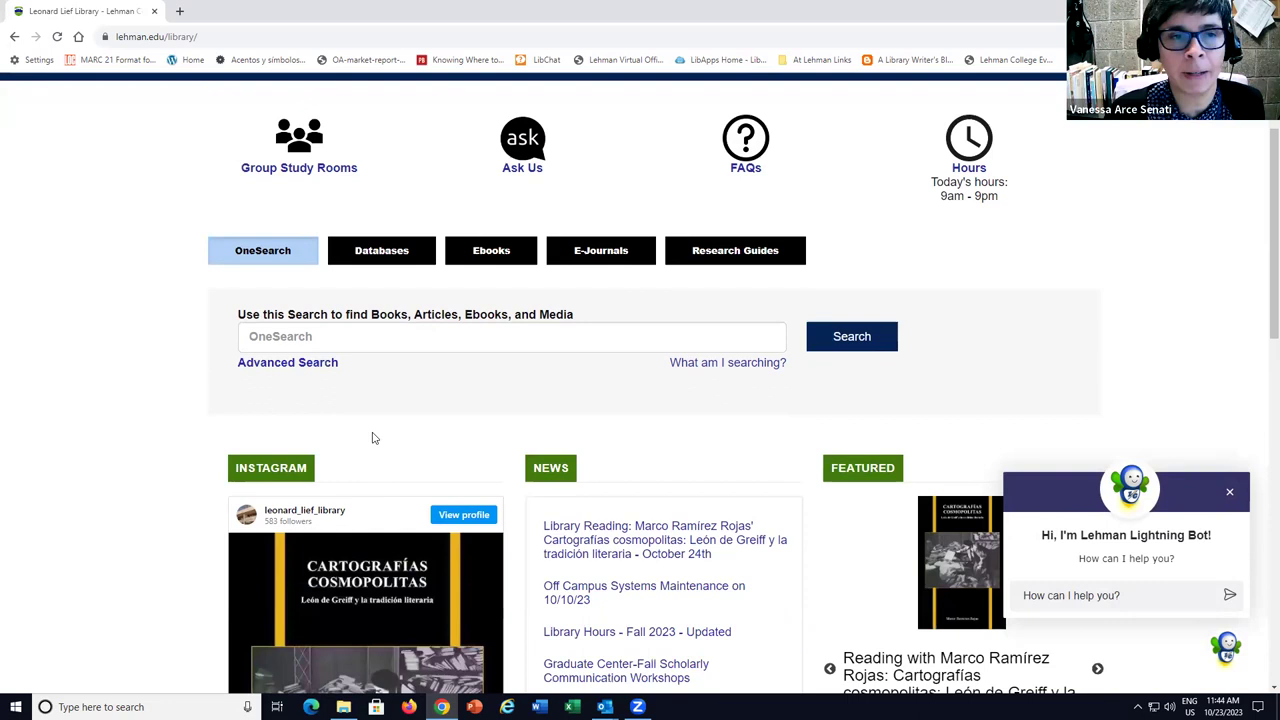
click(335, 342)
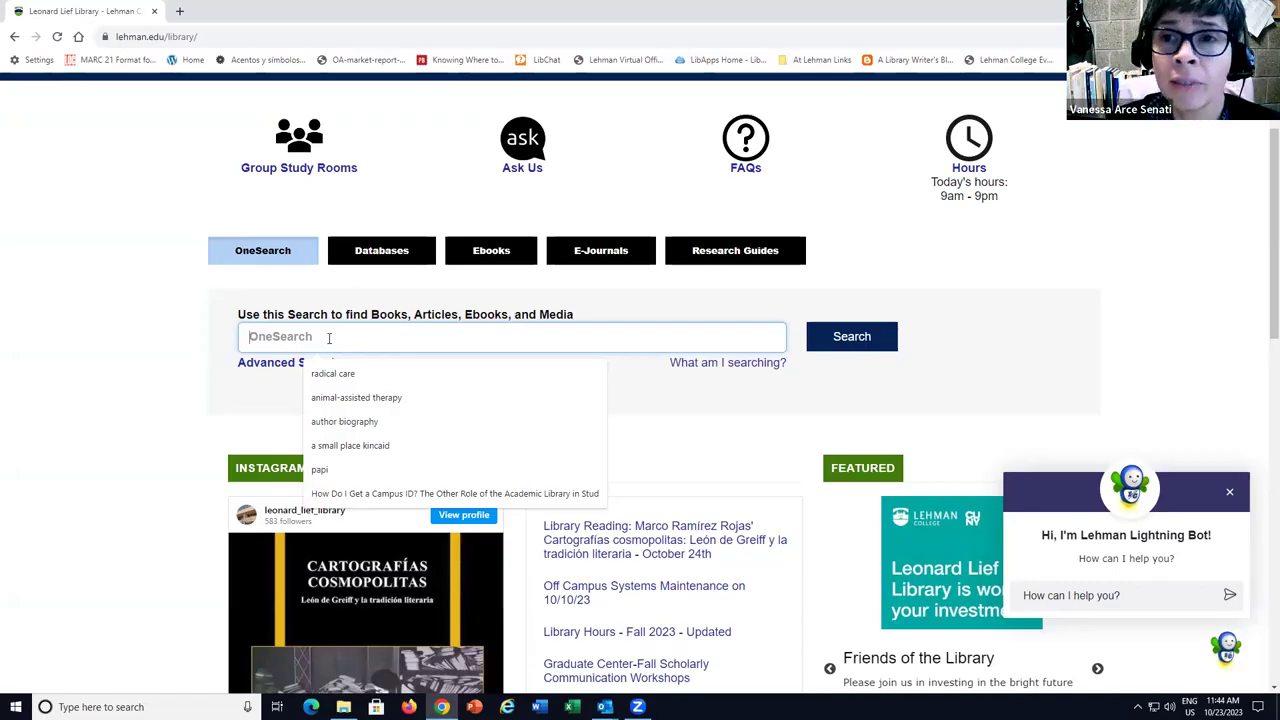
text(the tell-)
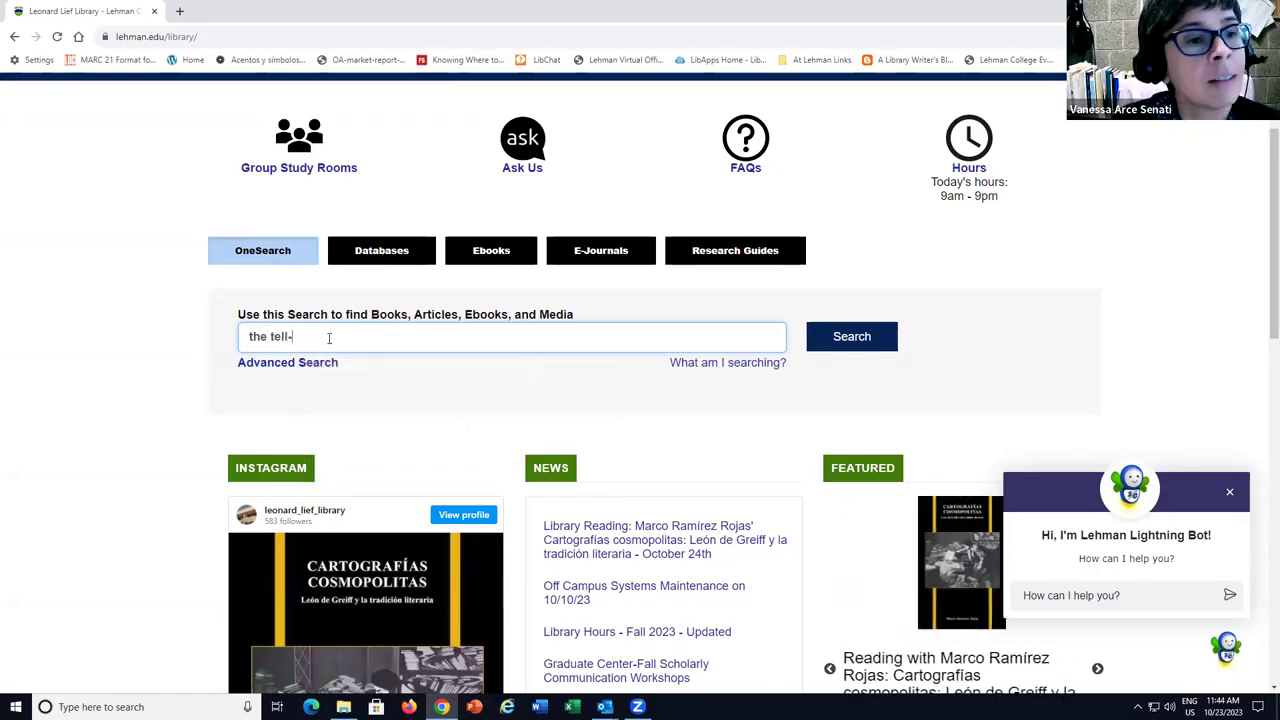
text(tale)
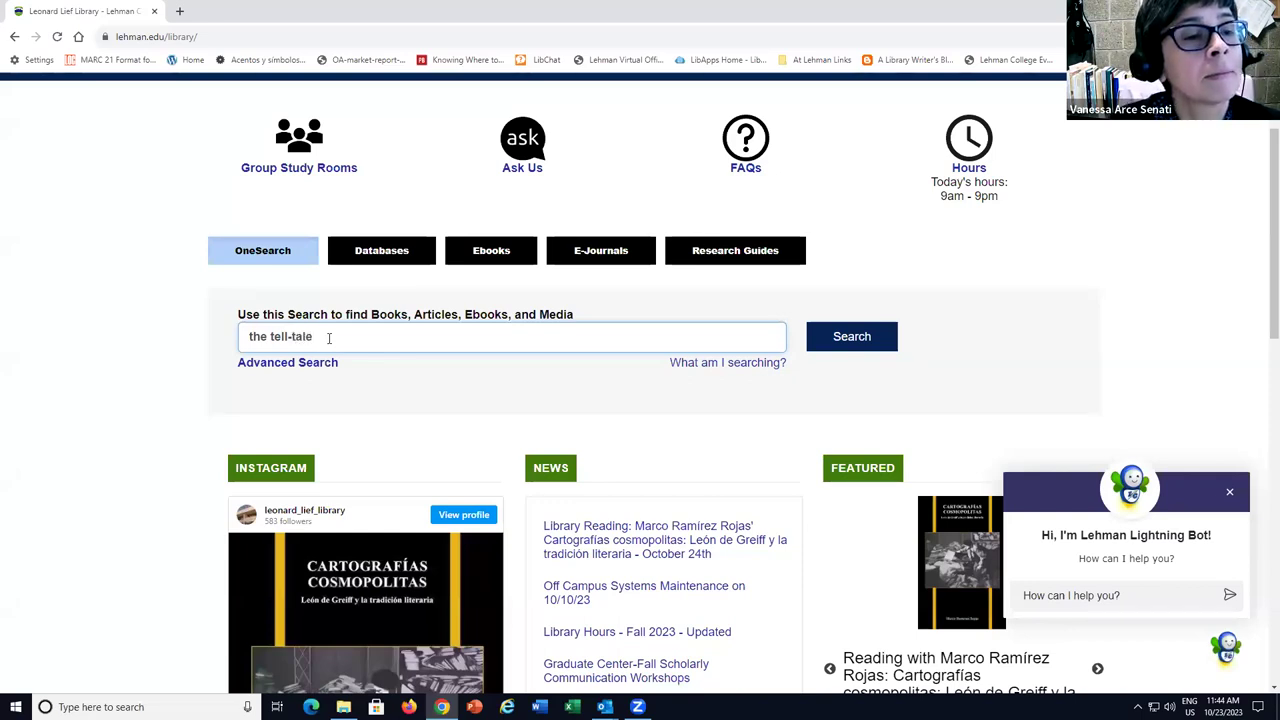
text( heart)
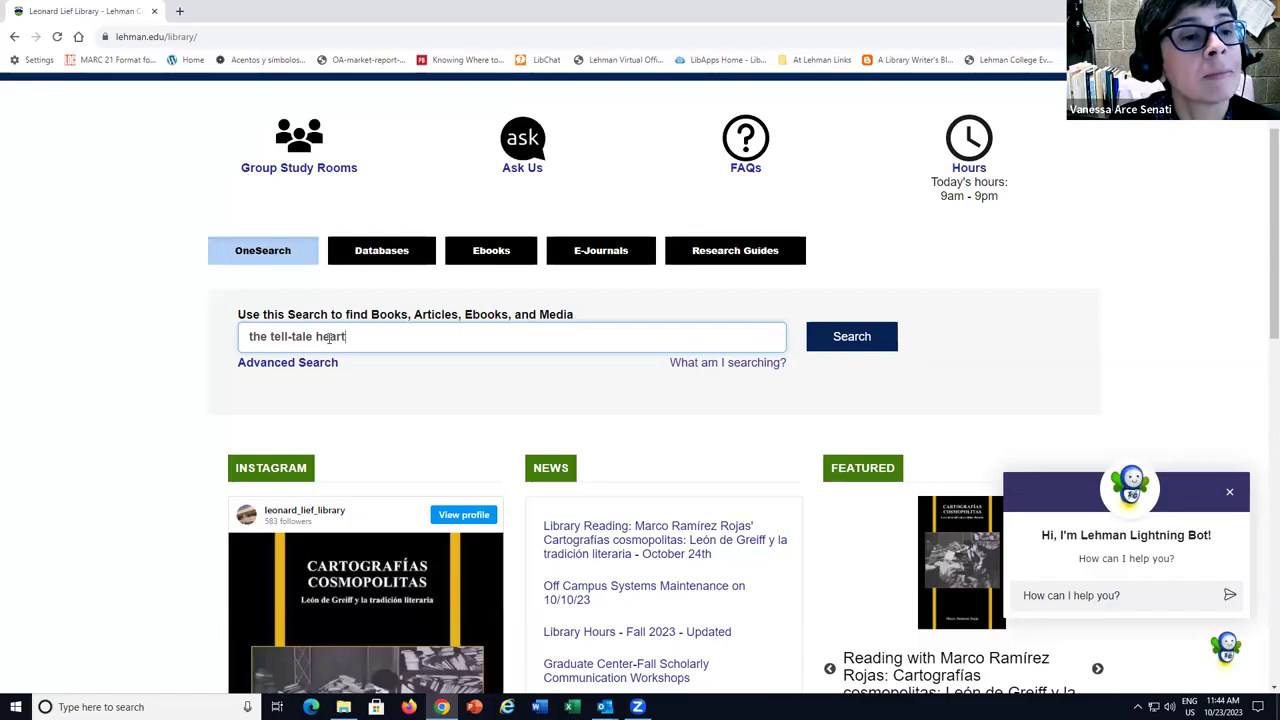
text( poe)
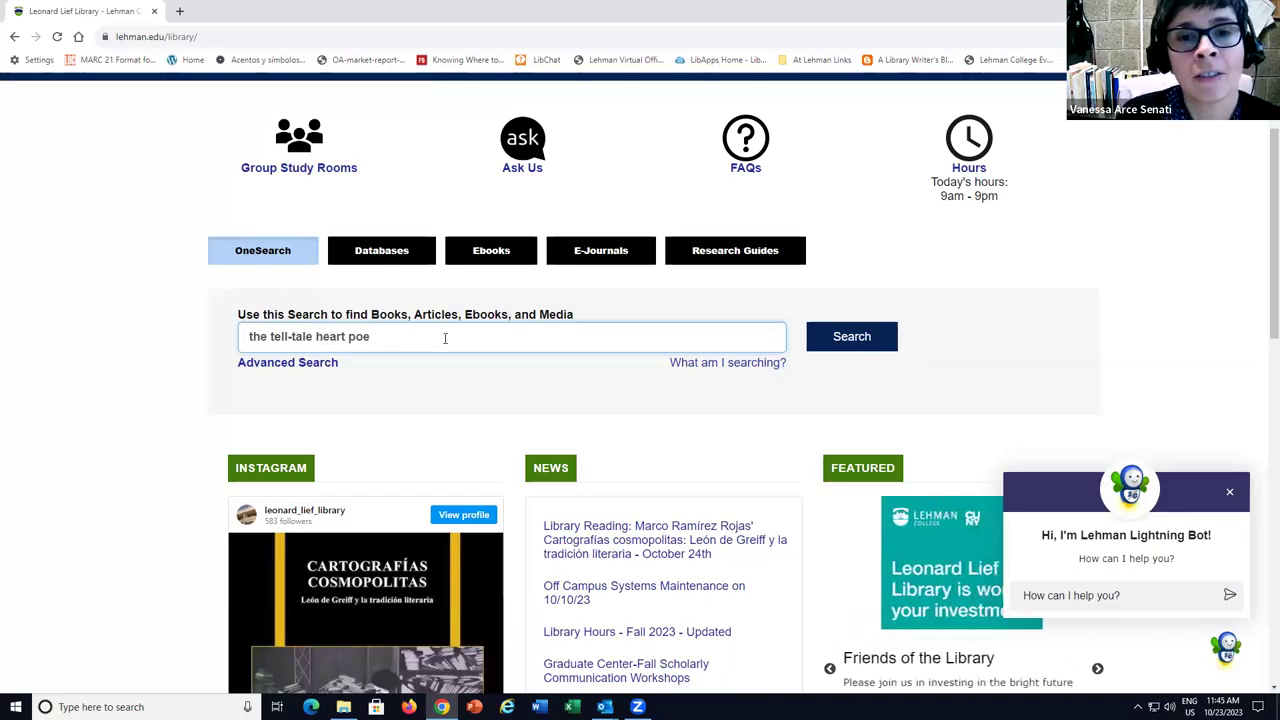
click(877, 337)
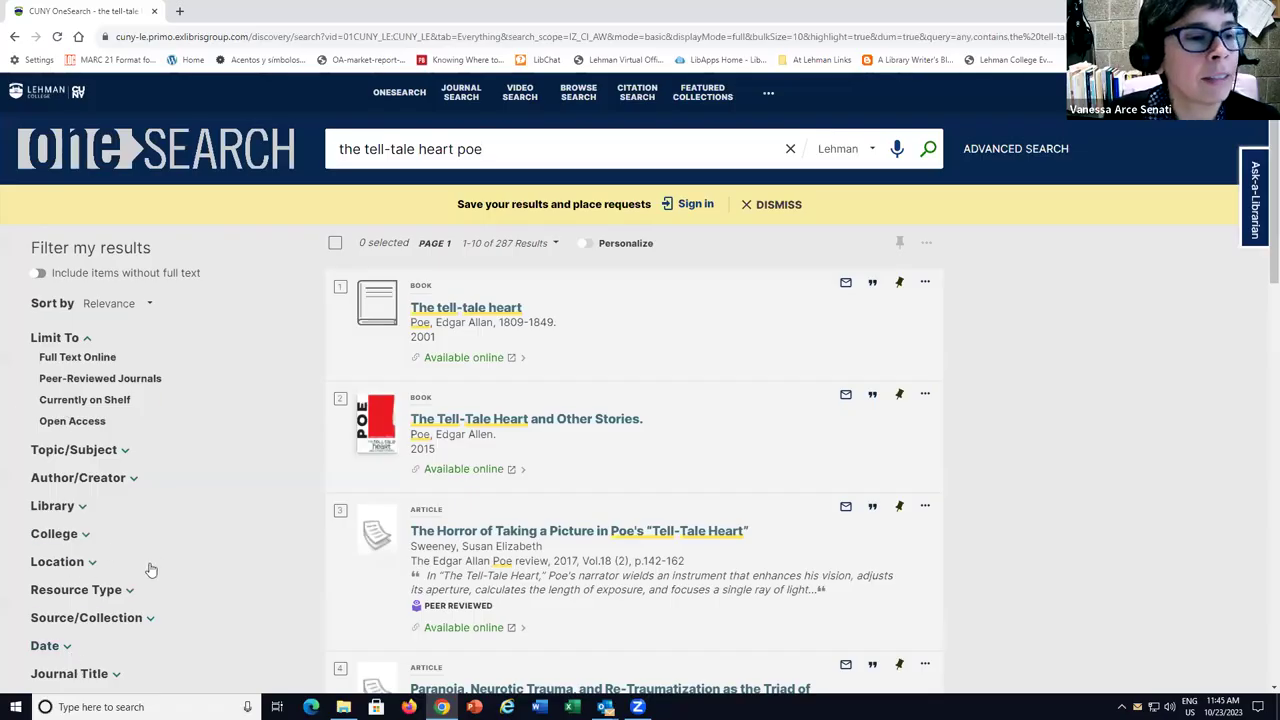
Step: Filter the search results by resource type to Articles and Book Chapters
scroll(157, 554, down, 1)
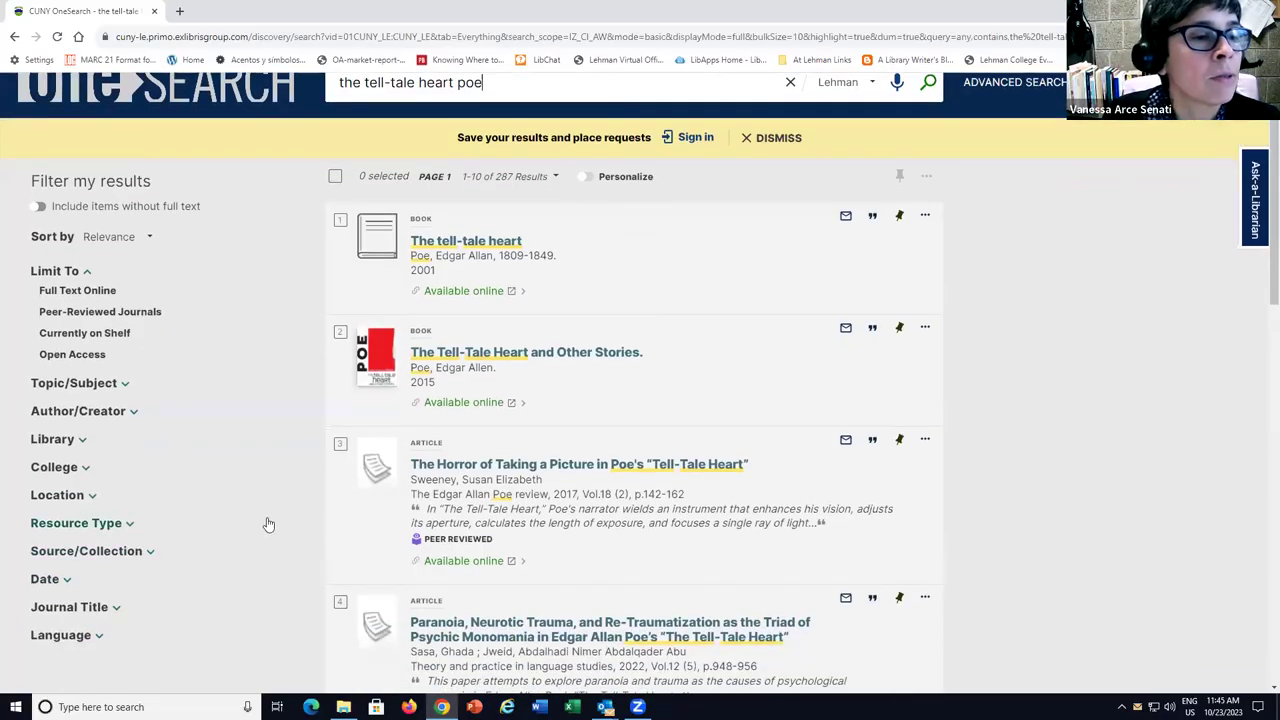
click(129, 528)
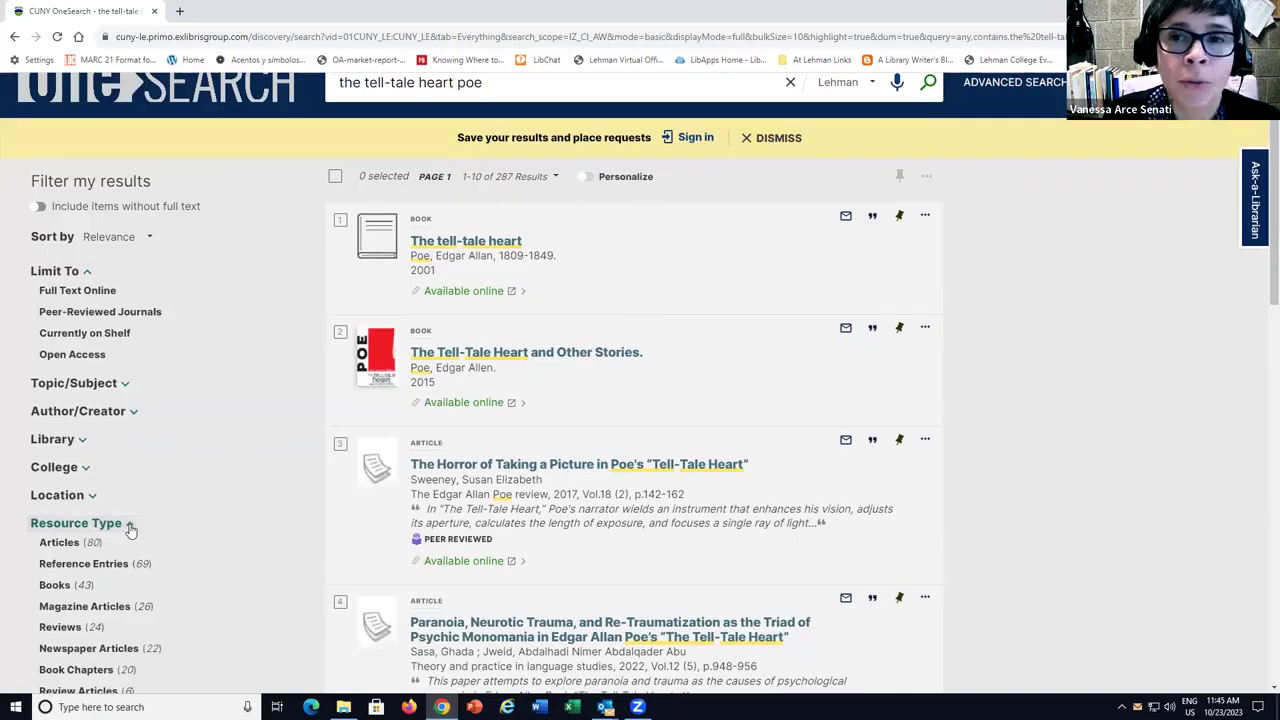
scroll(140, 500, down, 2)
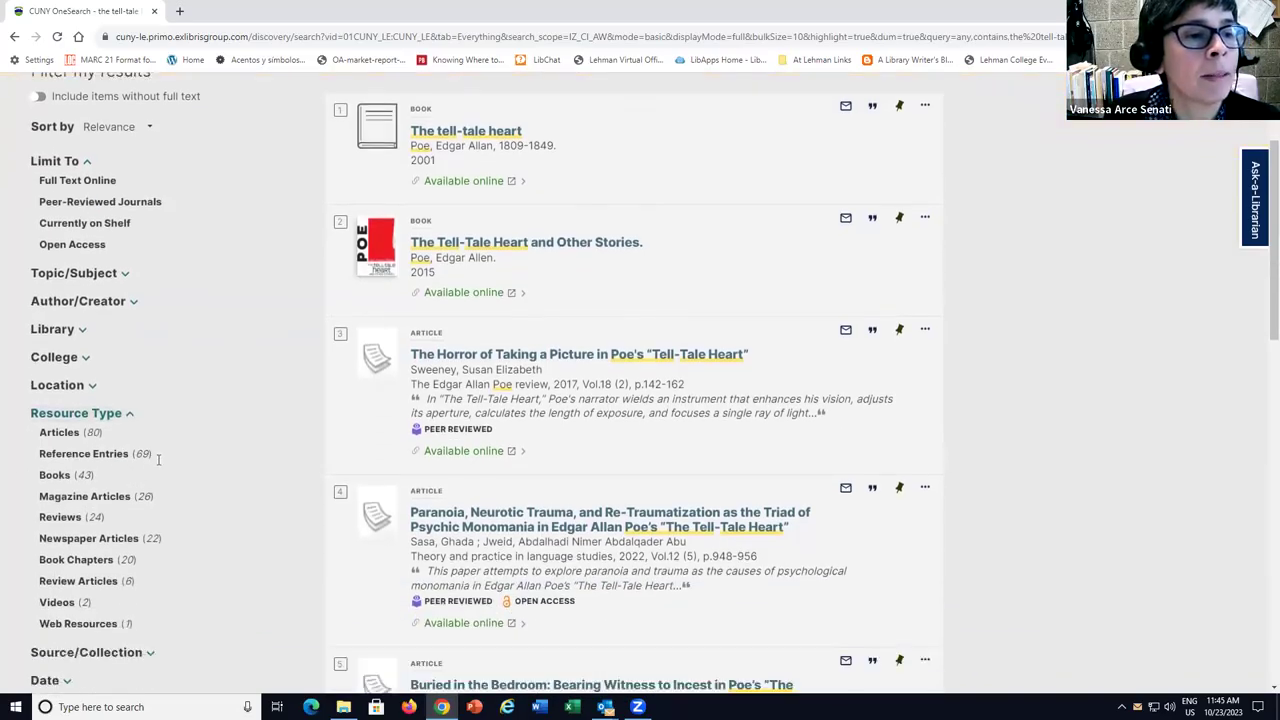
scroll(158, 459, down, 2)
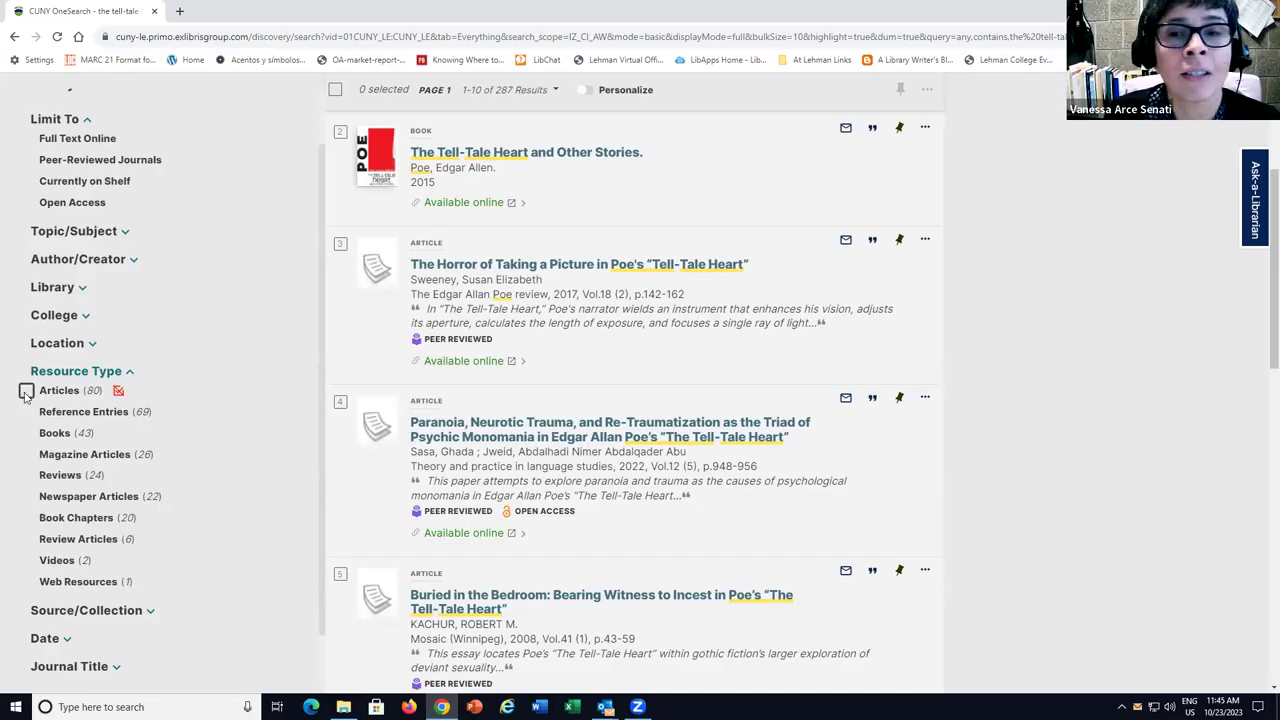
click(26, 392)
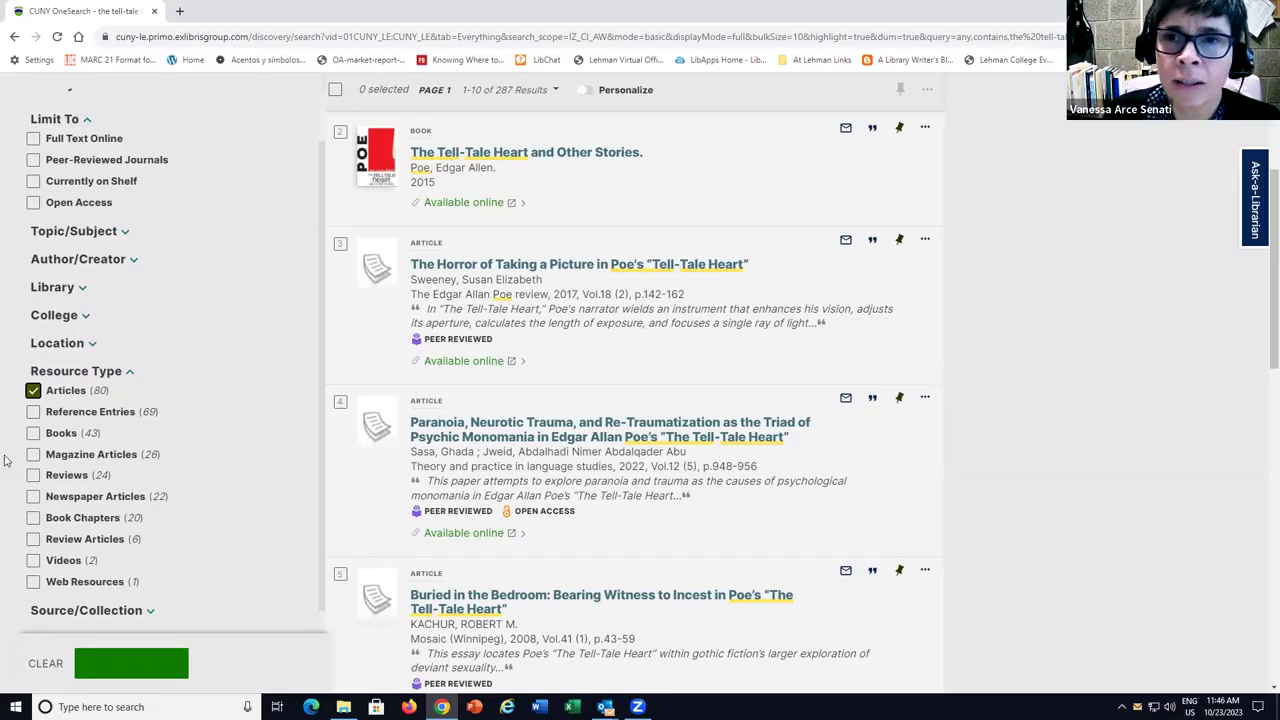
click(33, 518)
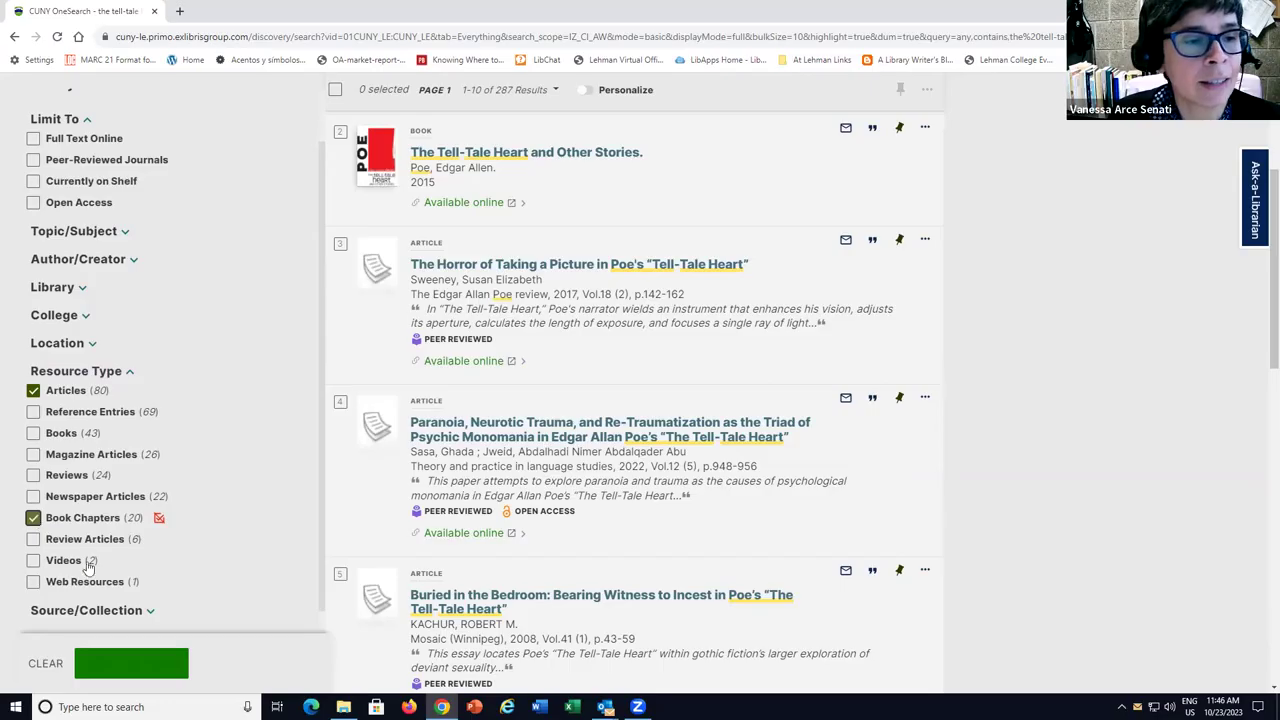
click(131, 664)
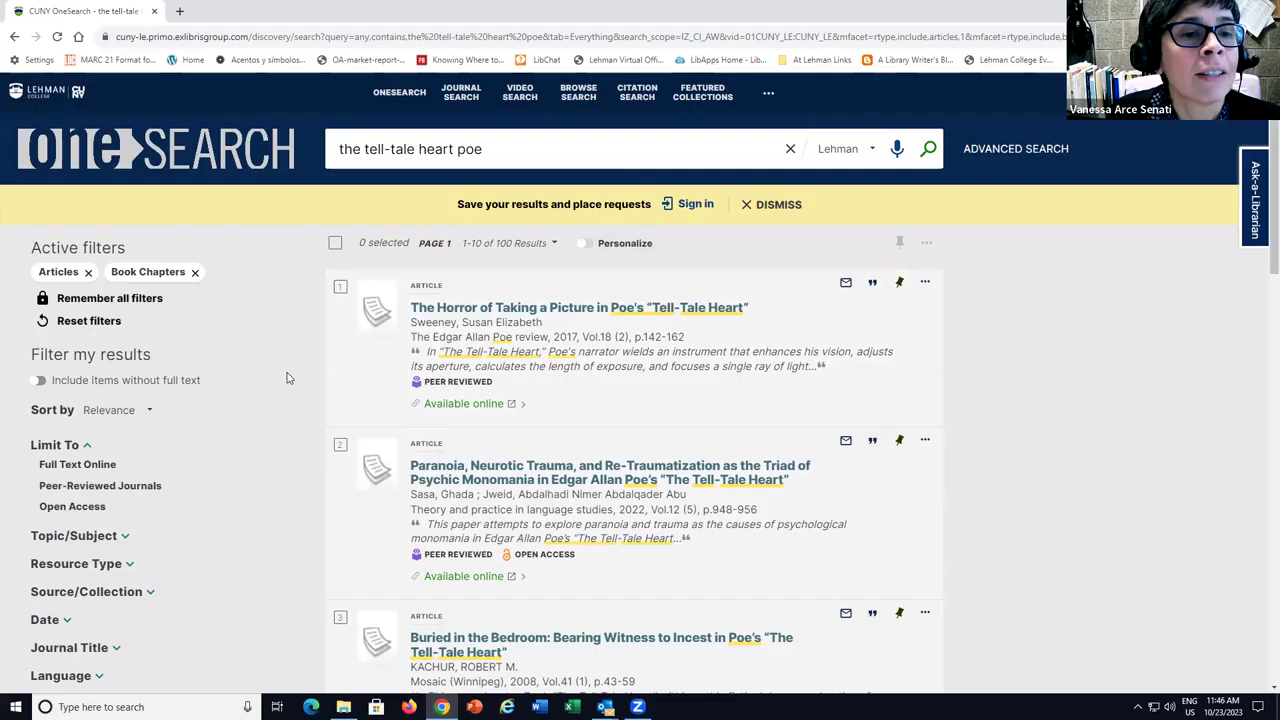
Step: Look over the filtered results and limit them further to Peer-Reviewed Journals
scroll(286, 374, down, 1)
scroll(458, 270, down, 6)
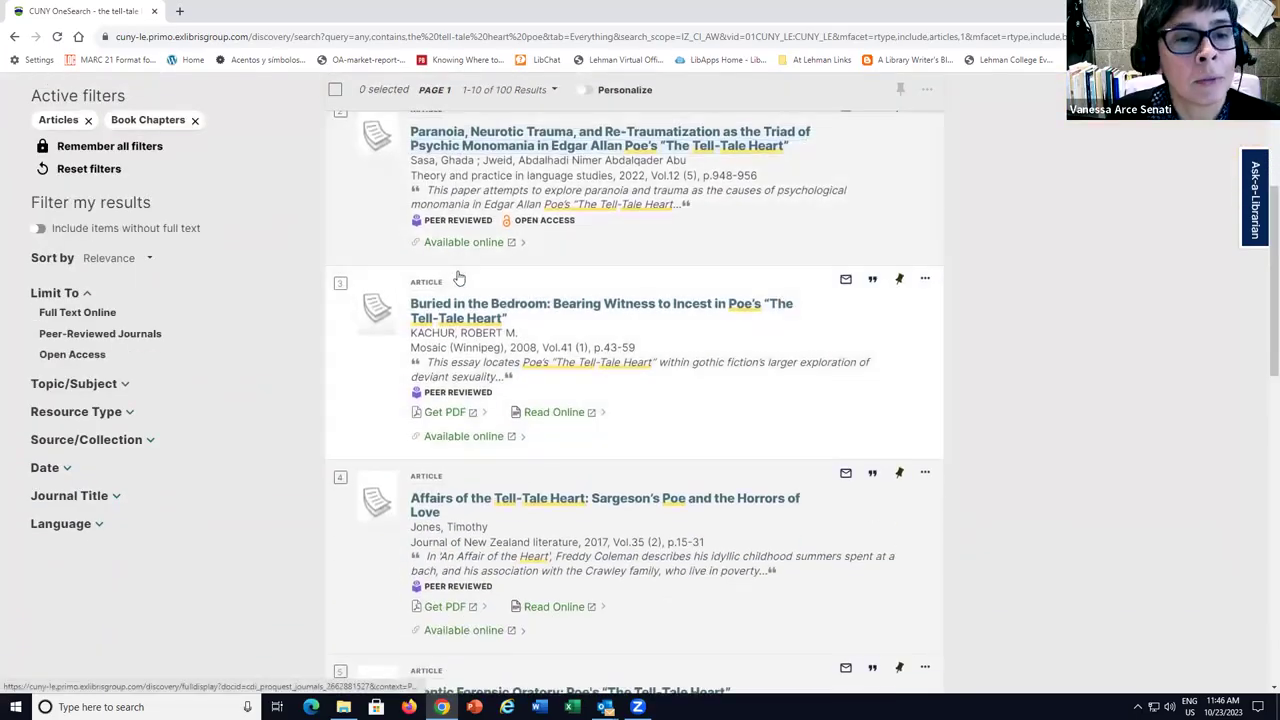
scroll(545, 373, up, 6)
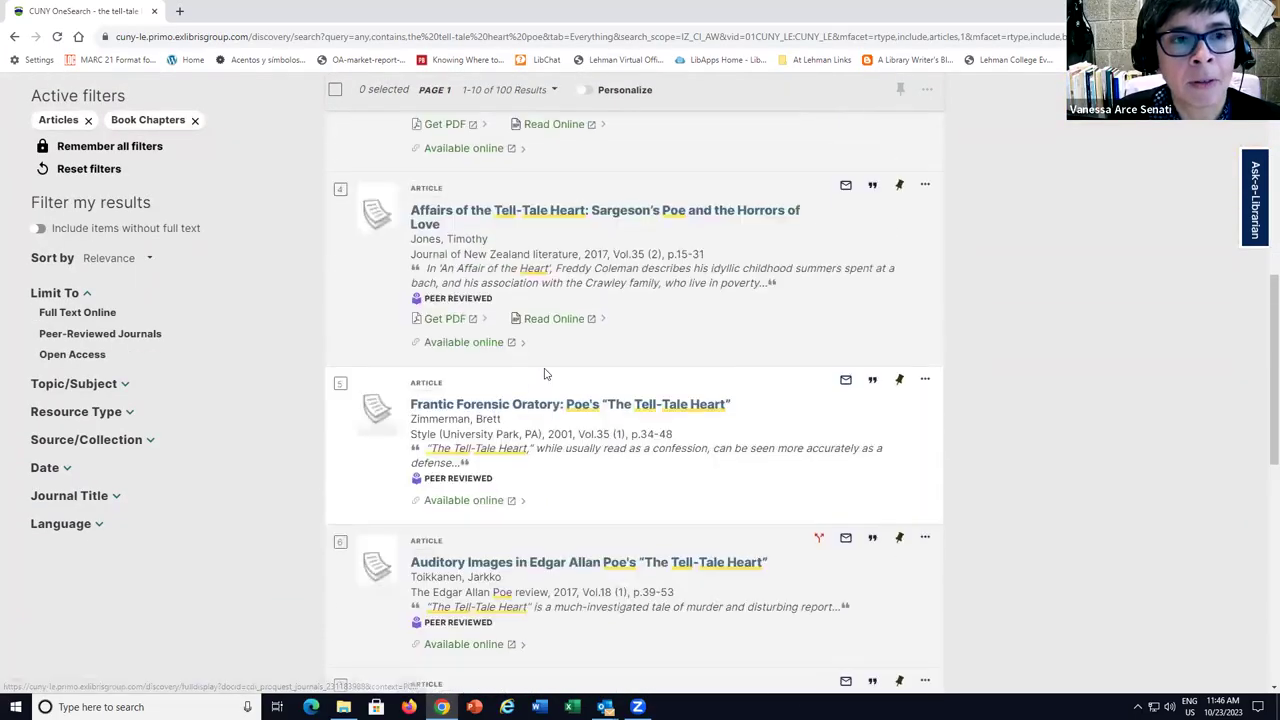
scroll(545, 373, up, 2)
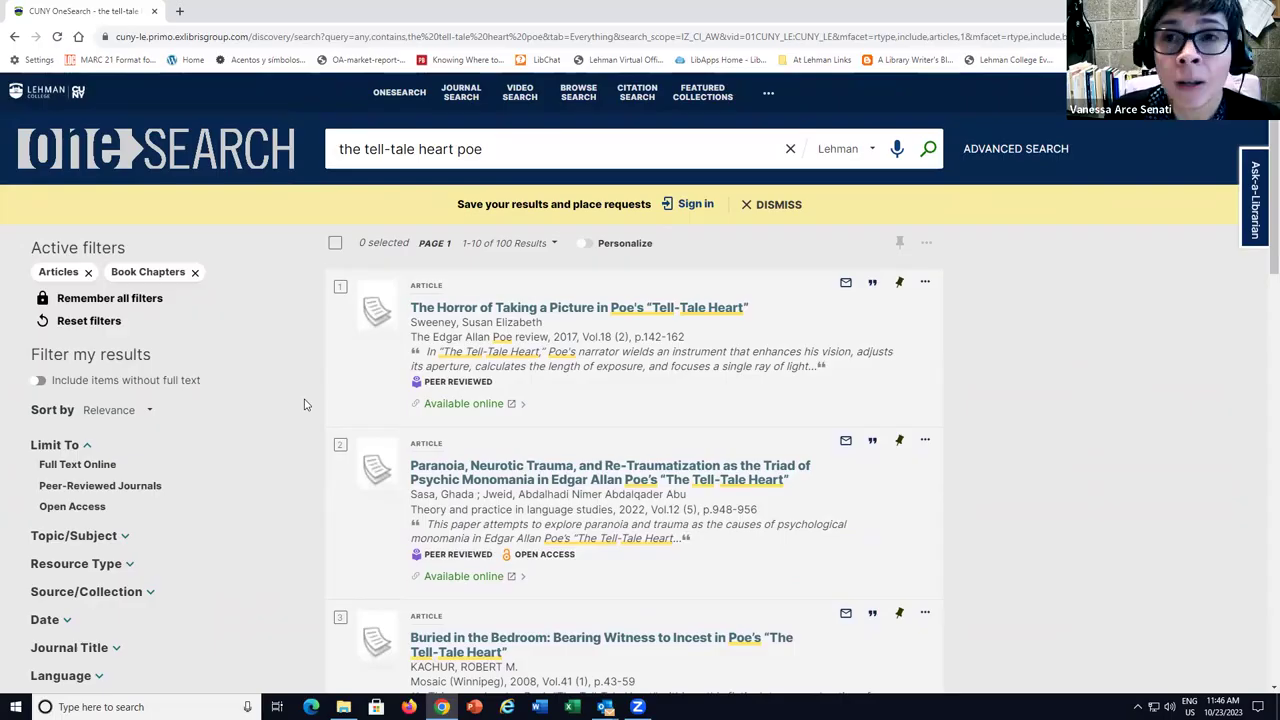
scroll(305, 404, down, 1)
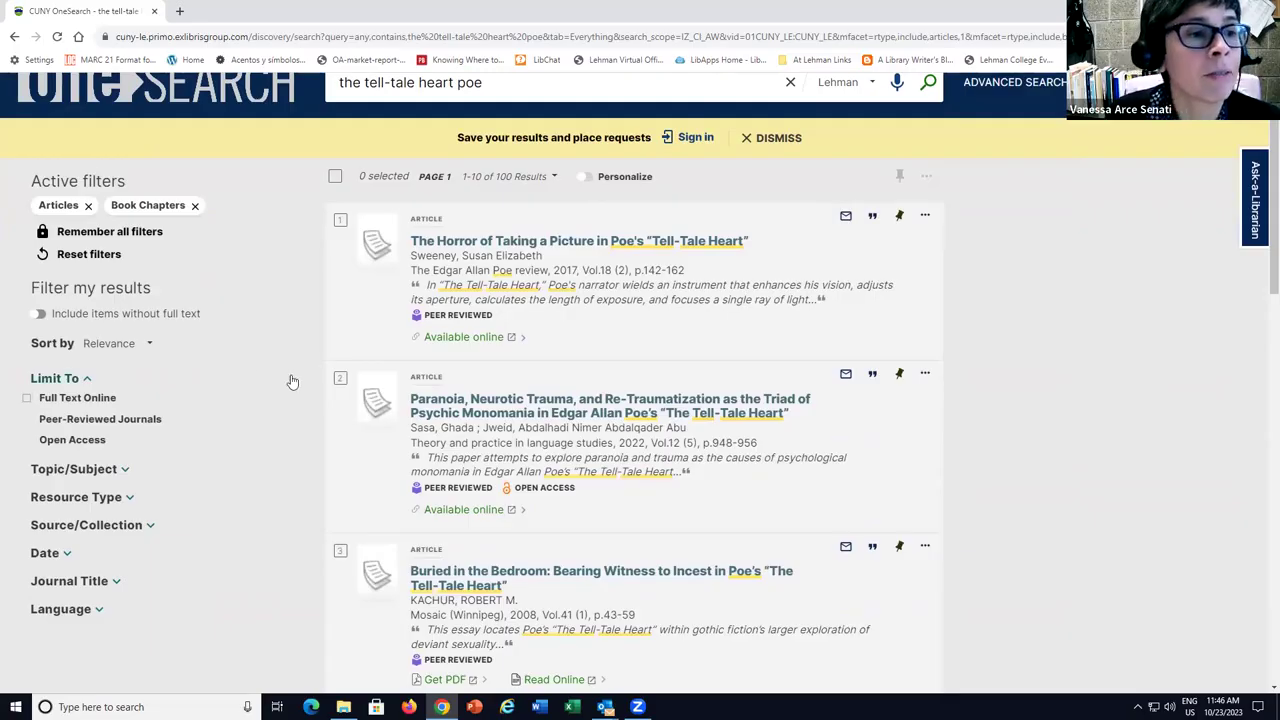
click(28, 421)
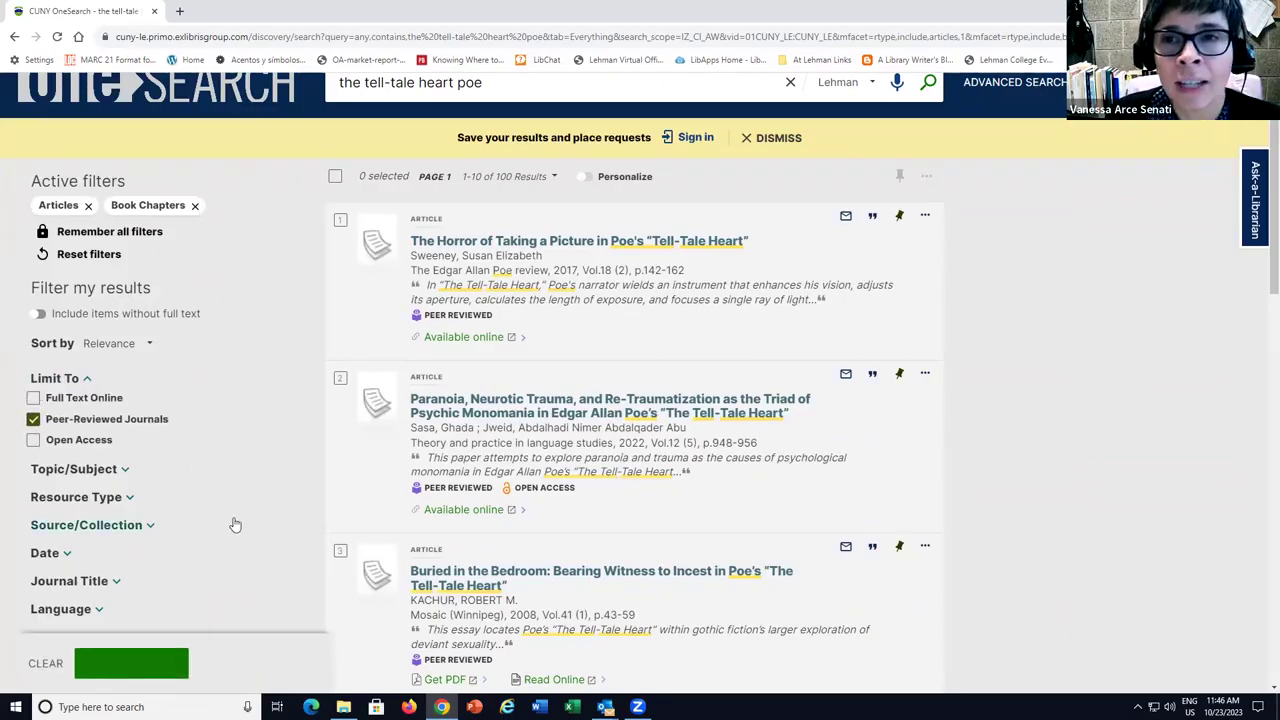
scroll(234, 523, down, 1)
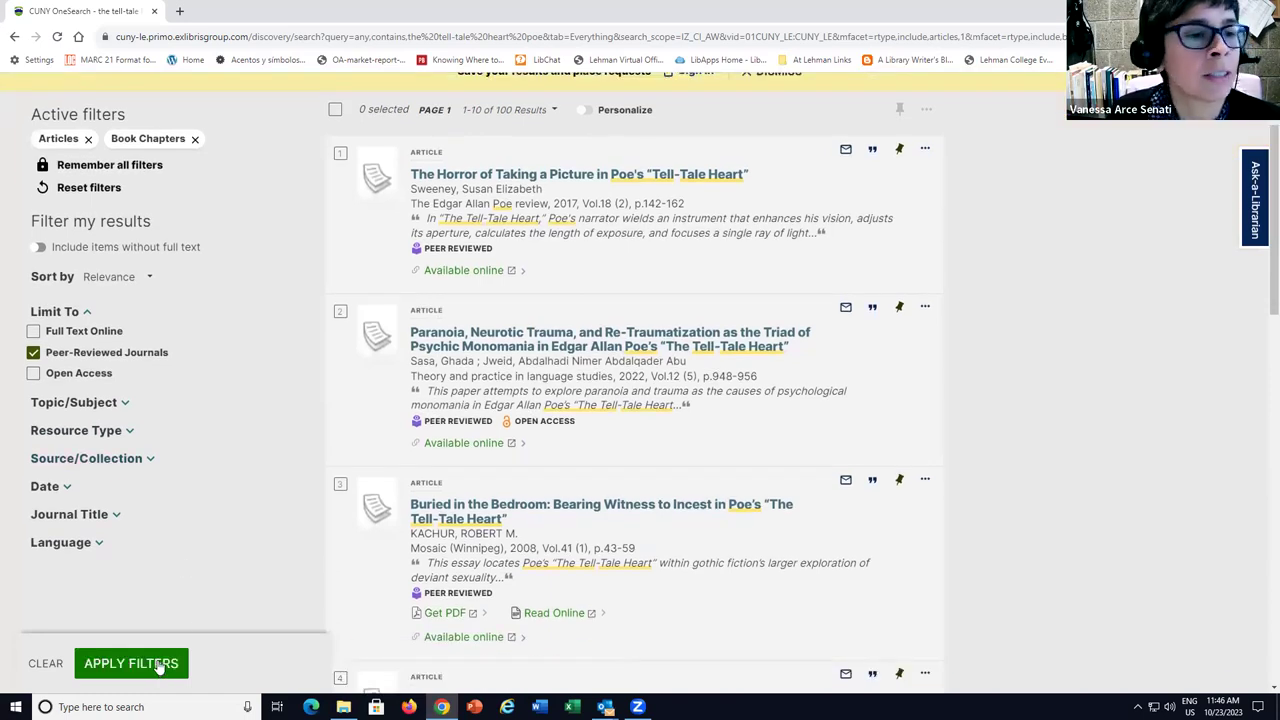
click(158, 667)
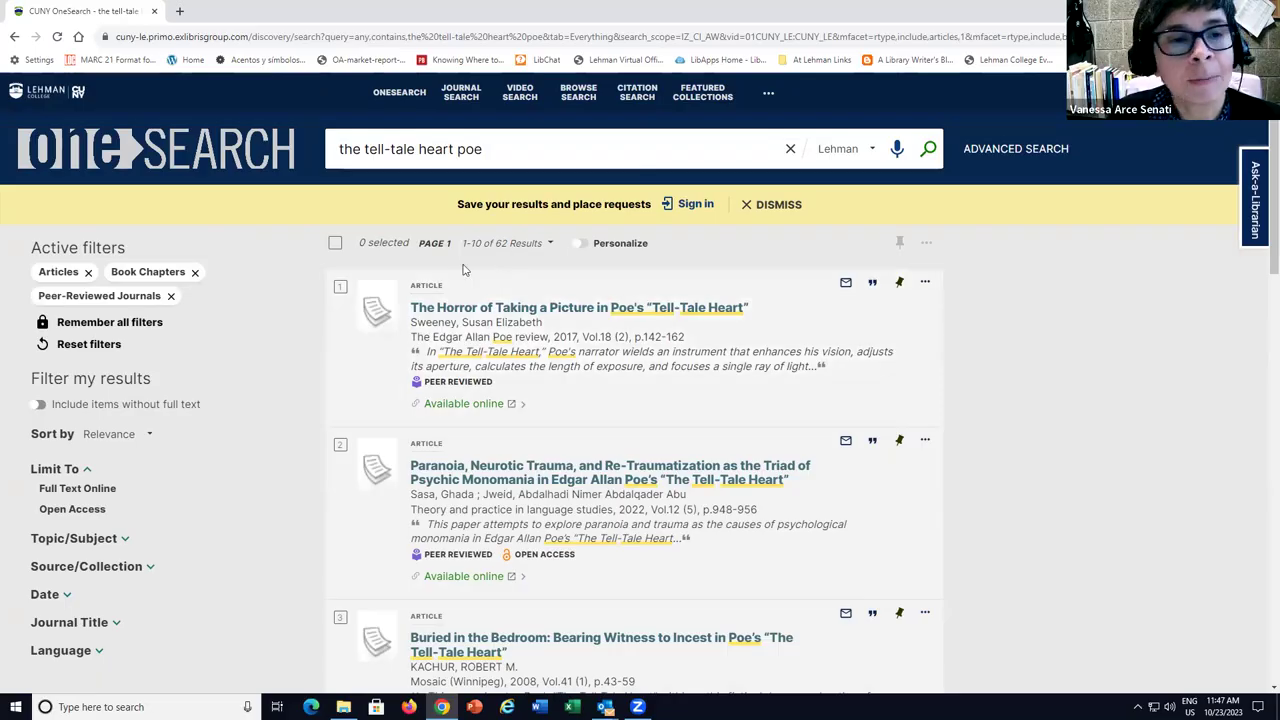
Step: Open the record for "The Horror of Taking a Picture in Poe's 'Tell-Tale Heart'" and select its full description text
scroll(337, 365, down, 1)
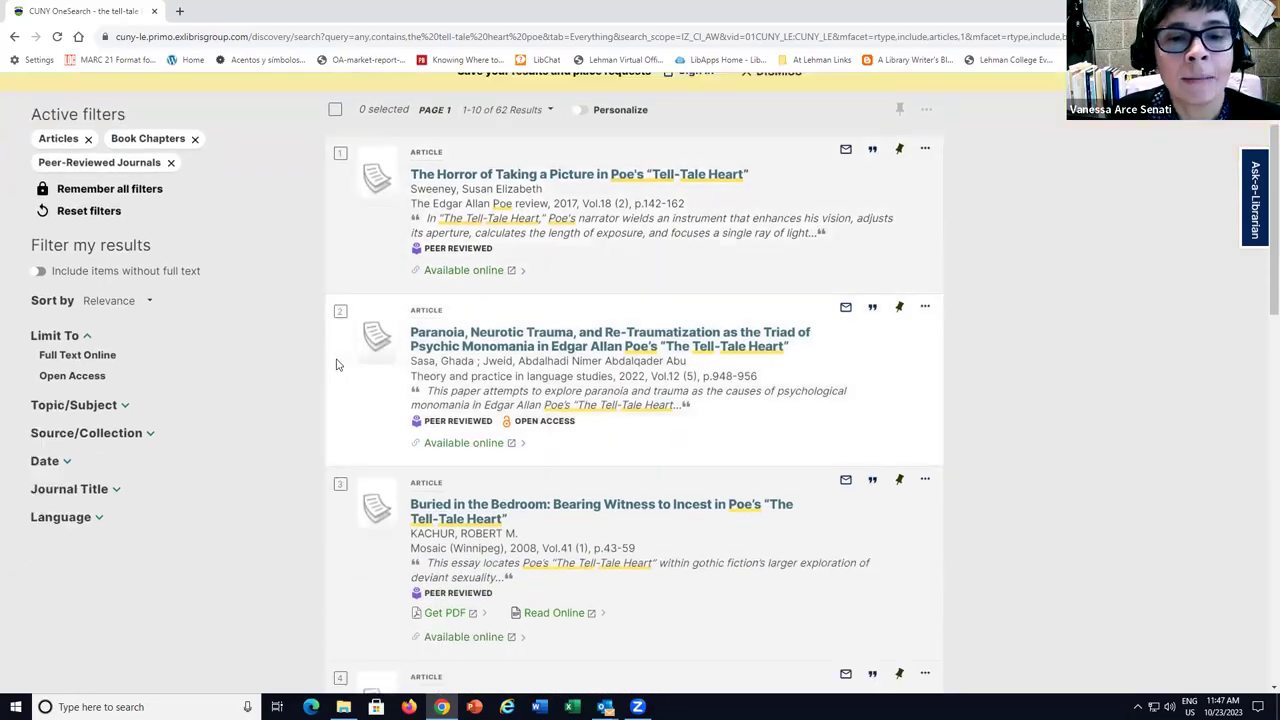
scroll(293, 352, up, 1)
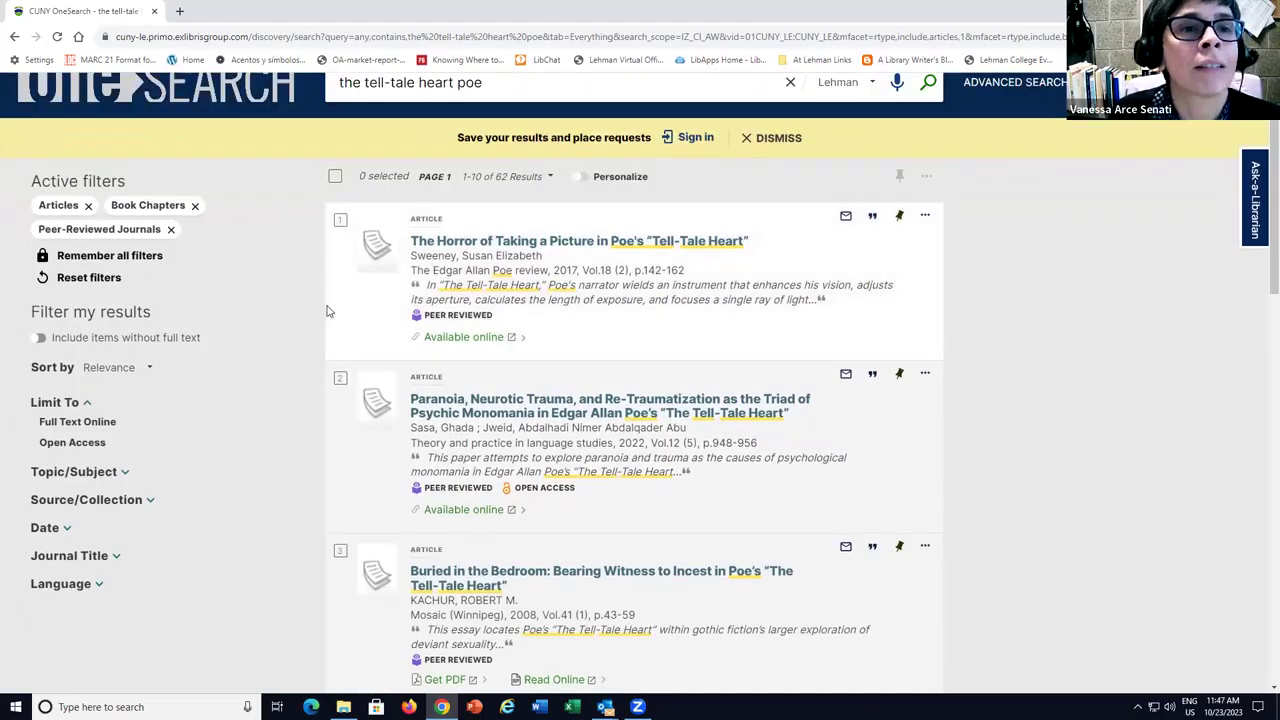
click(570, 247)
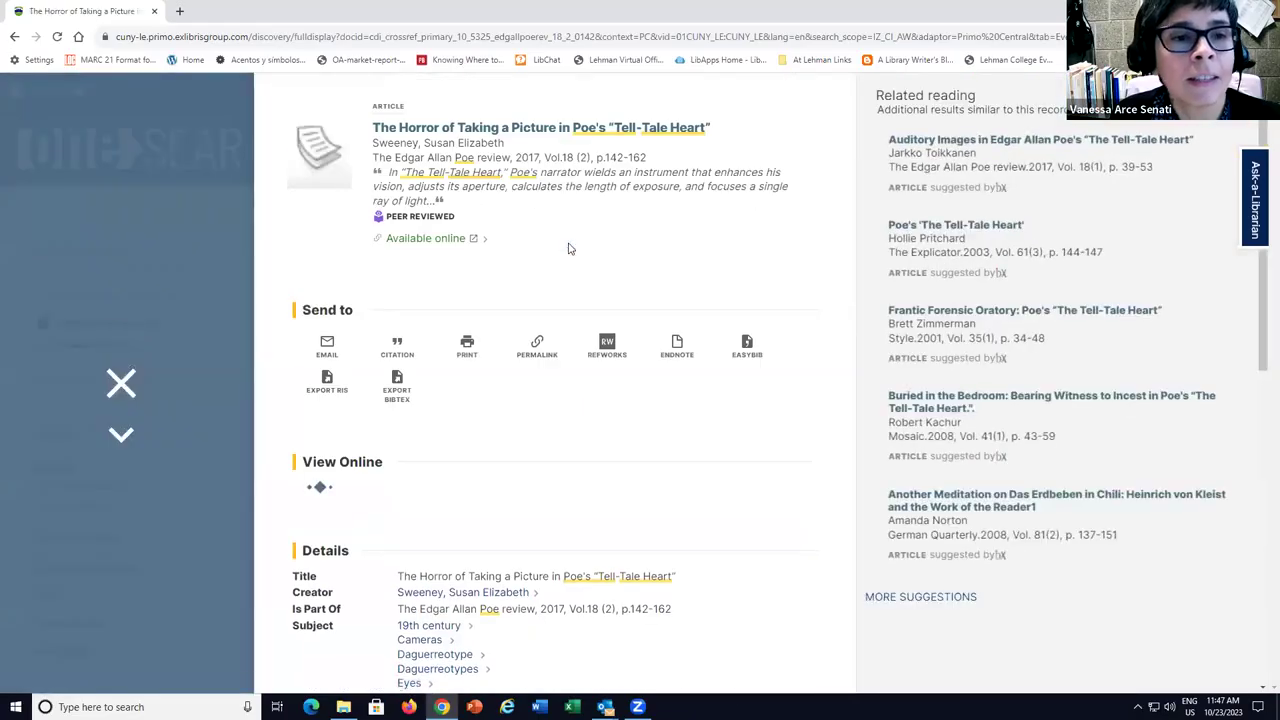
scroll(568, 248, down, 1)
scroll(568, 248, down, 6)
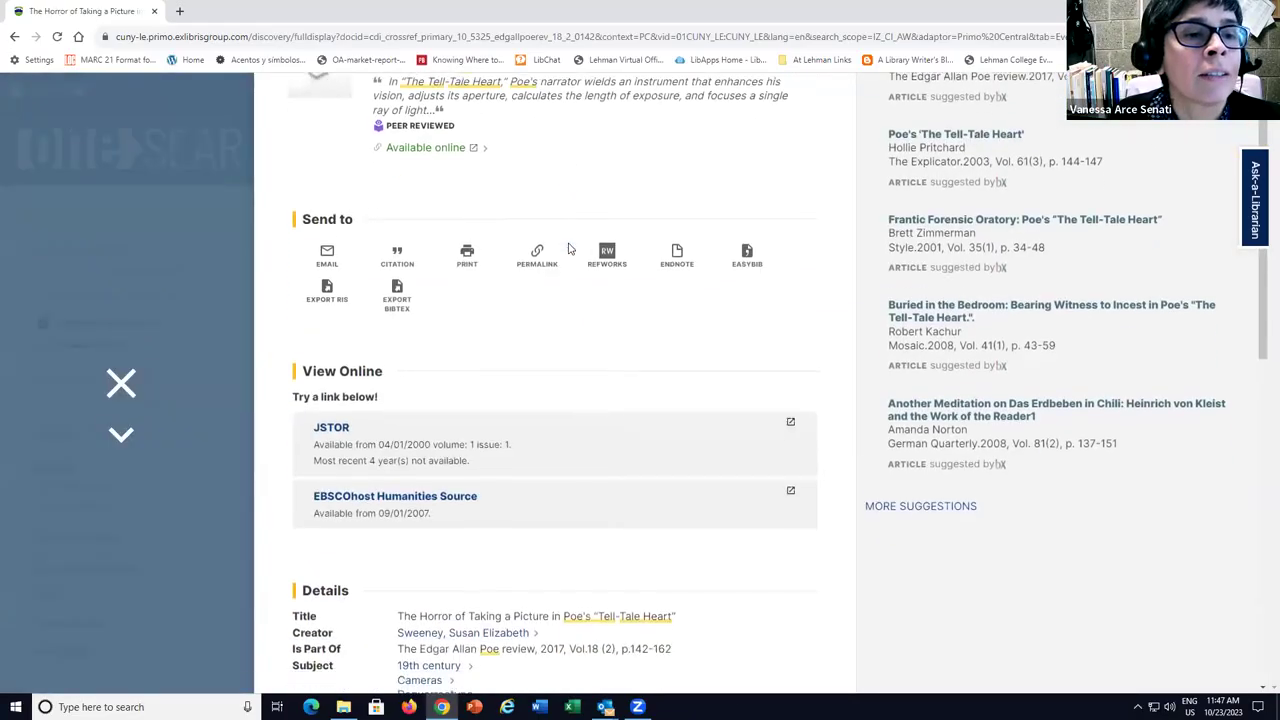
scroll(568, 248, down, 1)
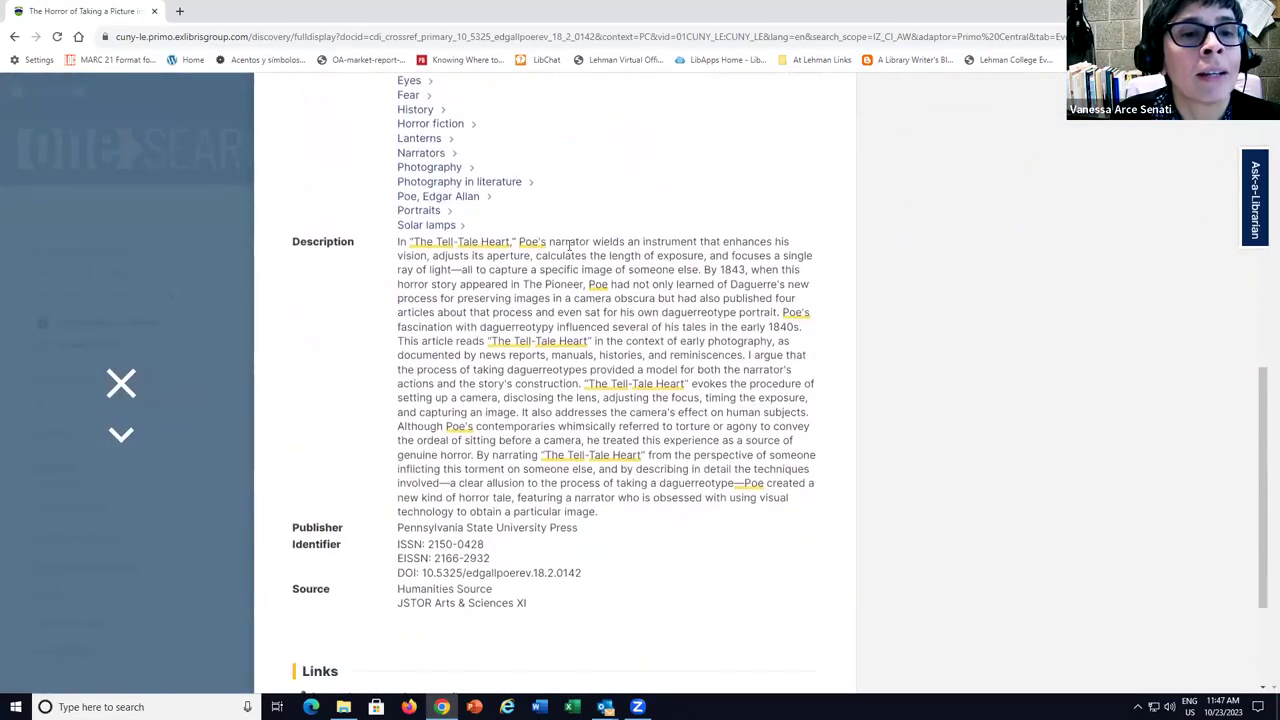
drag(598, 512, 361, 317)
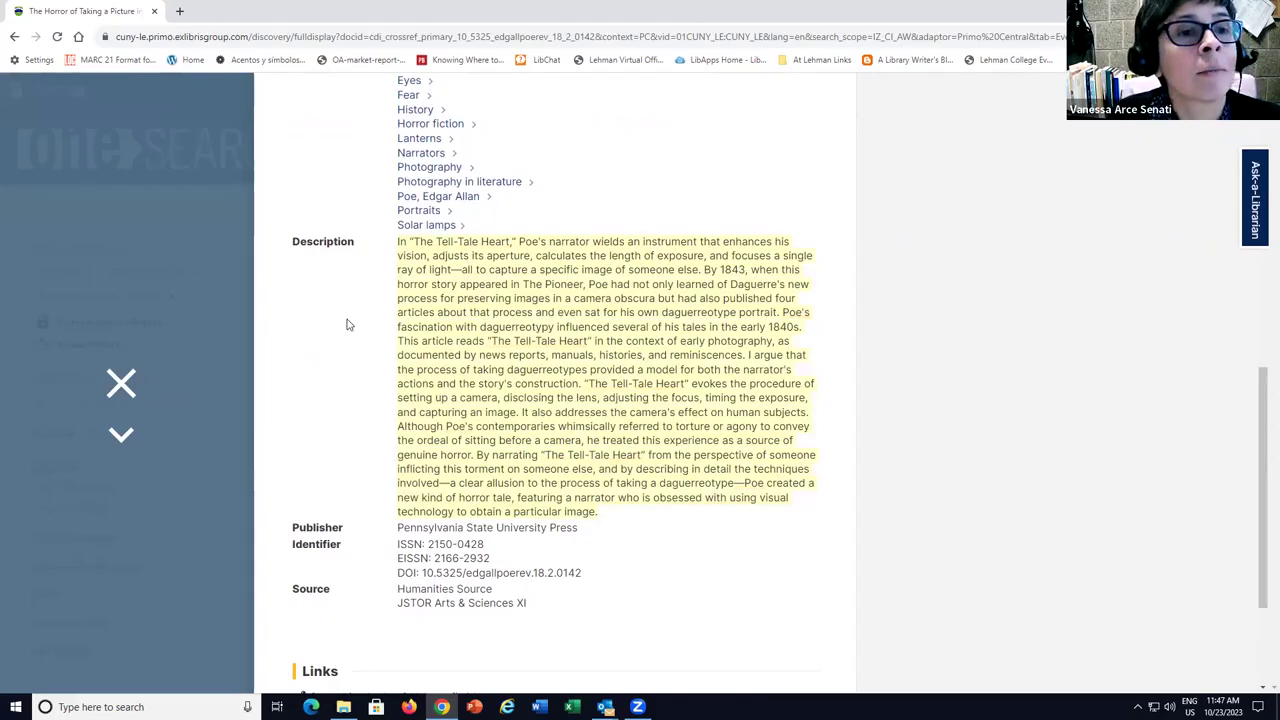
Step: Review the article record's citation, online access links, subjects and description
scroll(349, 319, up, 5)
scroll(348, 323, up, 3)
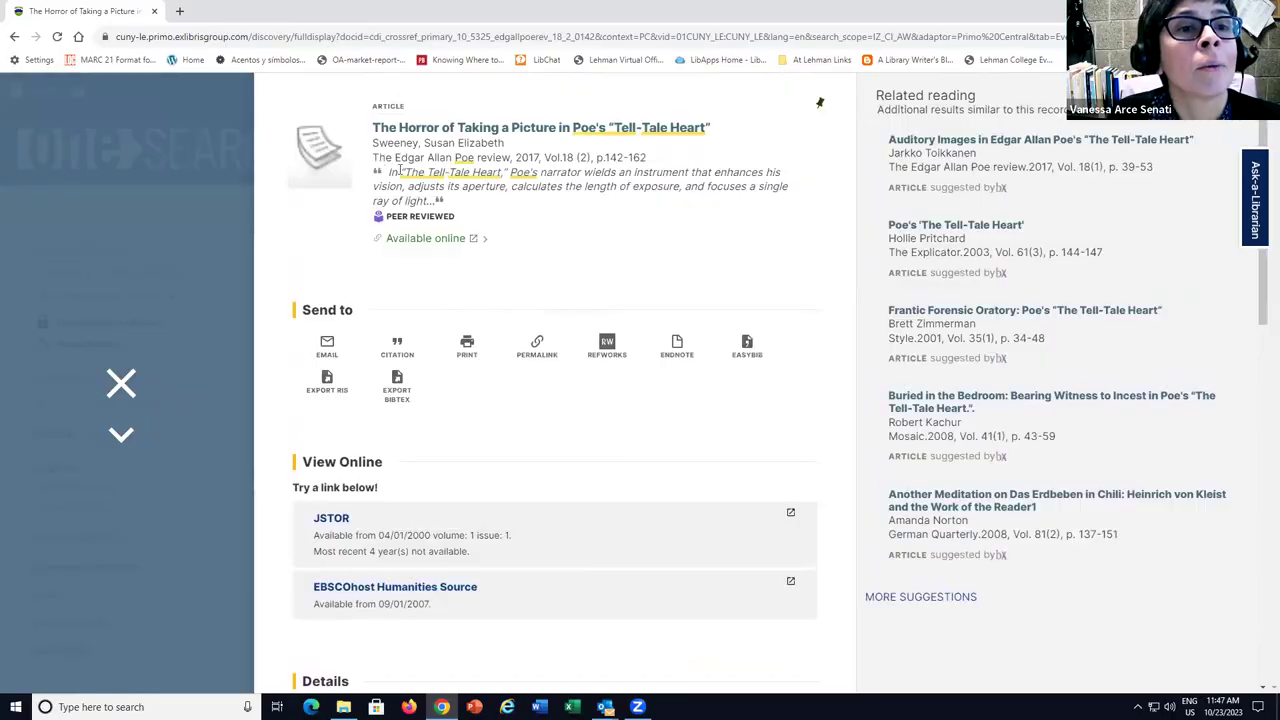
scroll(312, 250, down, 3)
scroll(310, 325, down, 6)
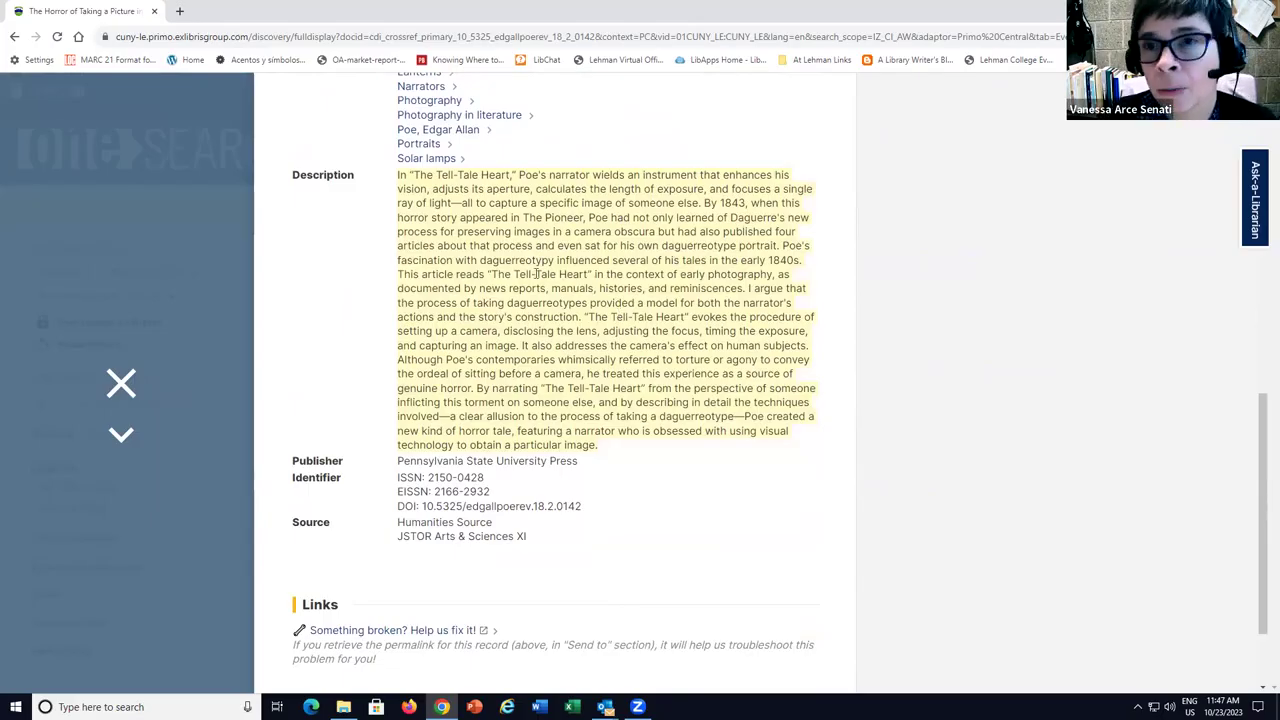
scroll(555, 272, up, 1)
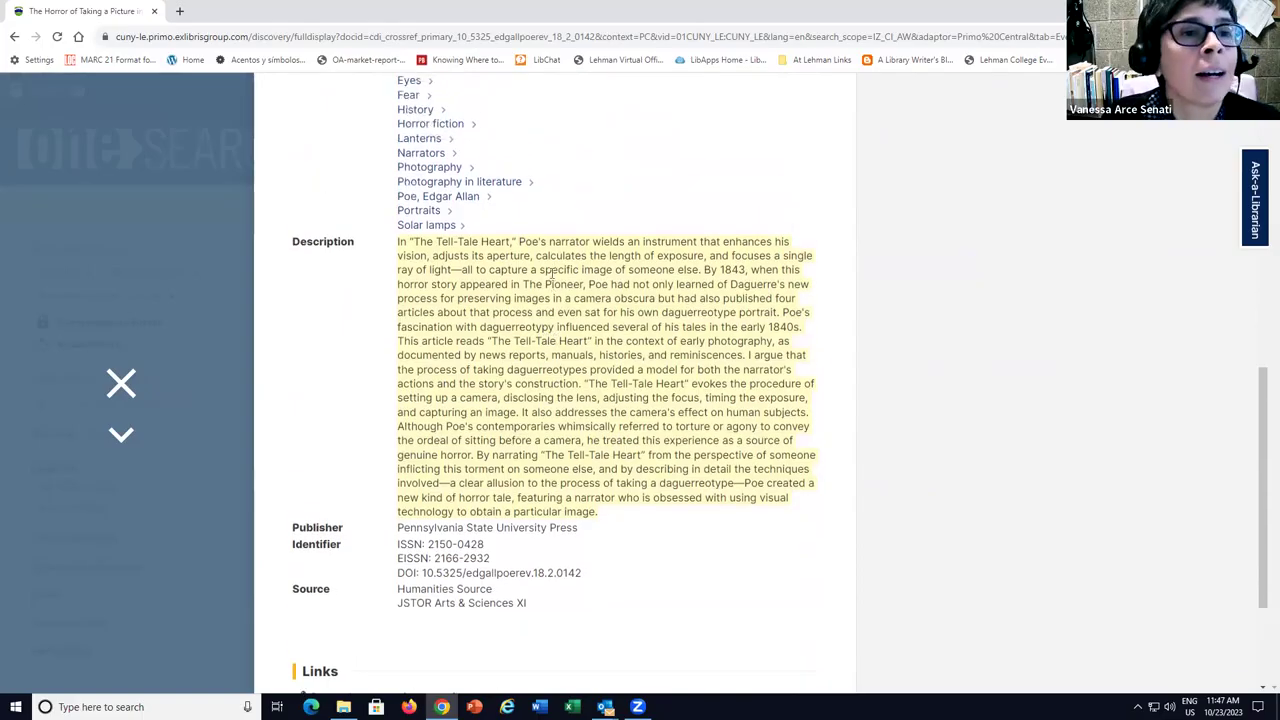
scroll(575, 378, up, 4)
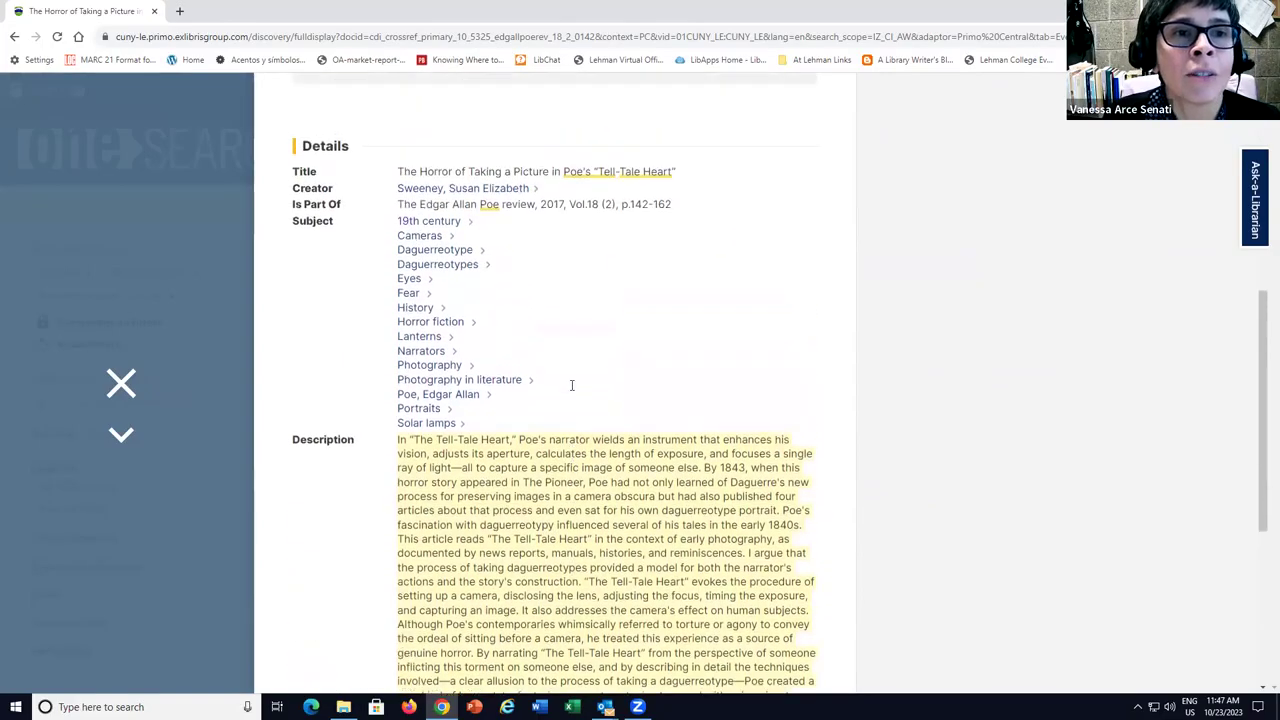
scroll(686, 344, up, 5)
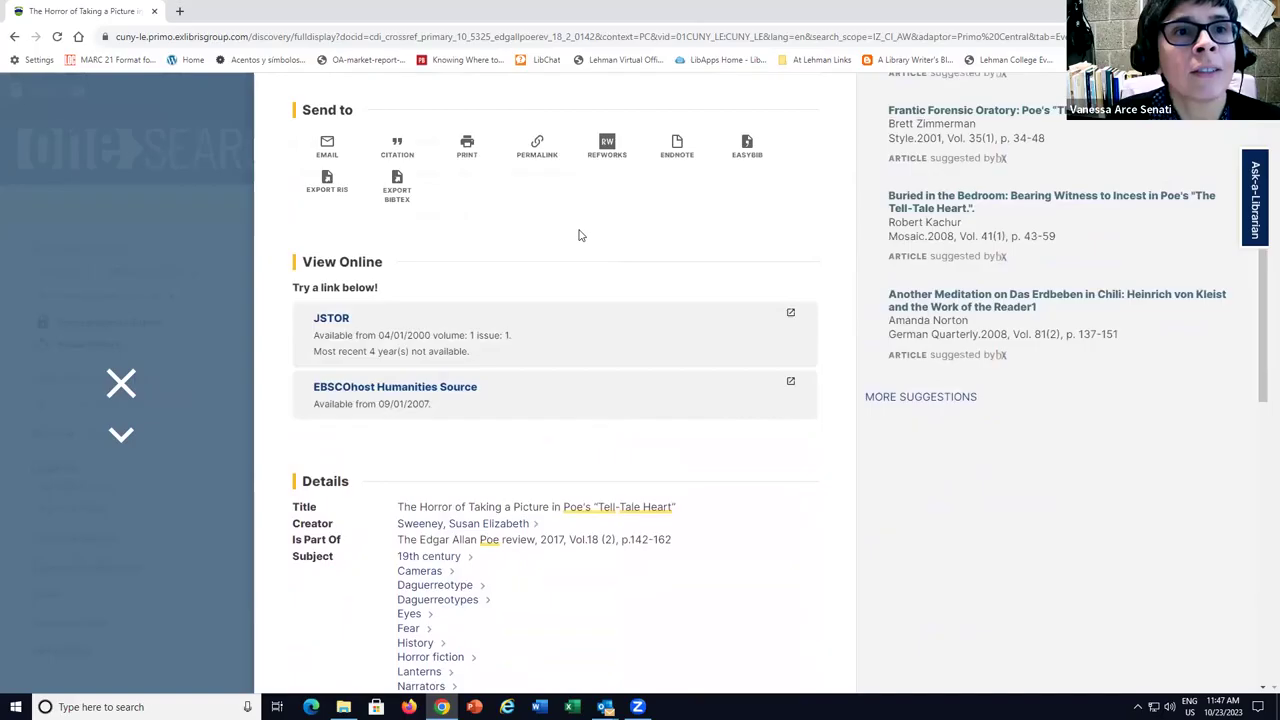
scroll(573, 238, up, 2)
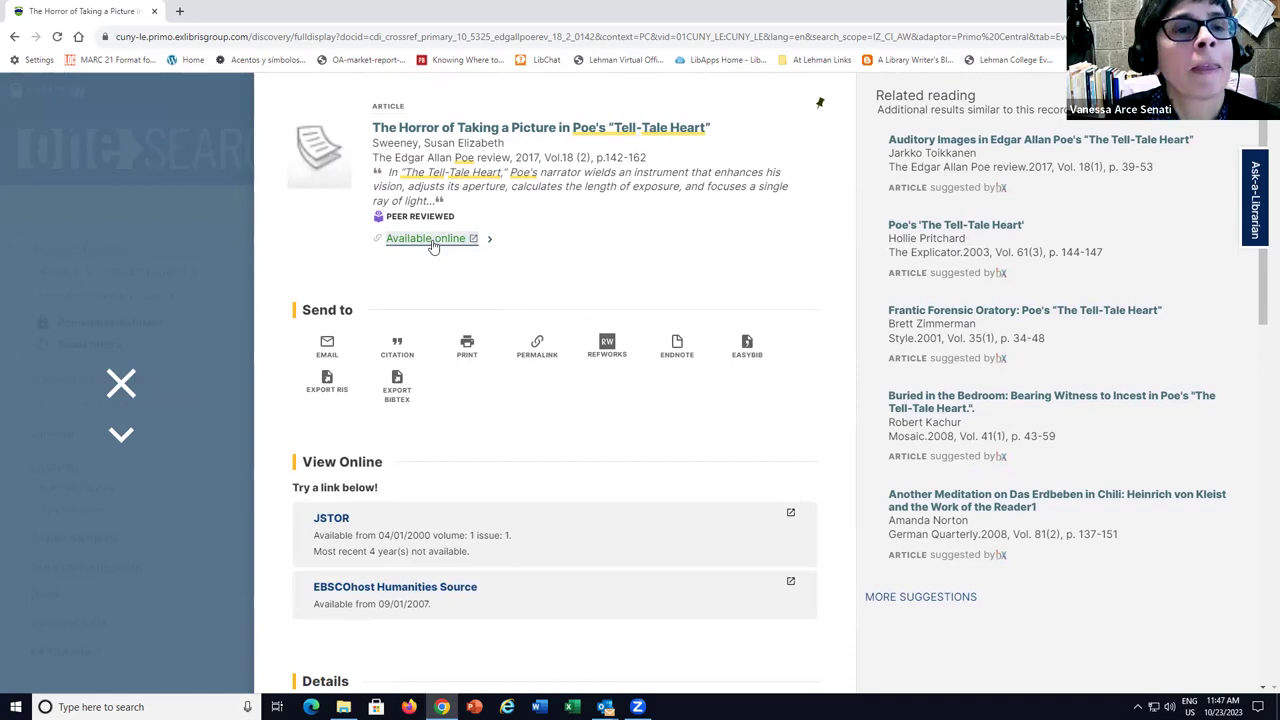
Step: Open the article's available online version on JSTOR and look over its abstract and related texts
click(432, 240)
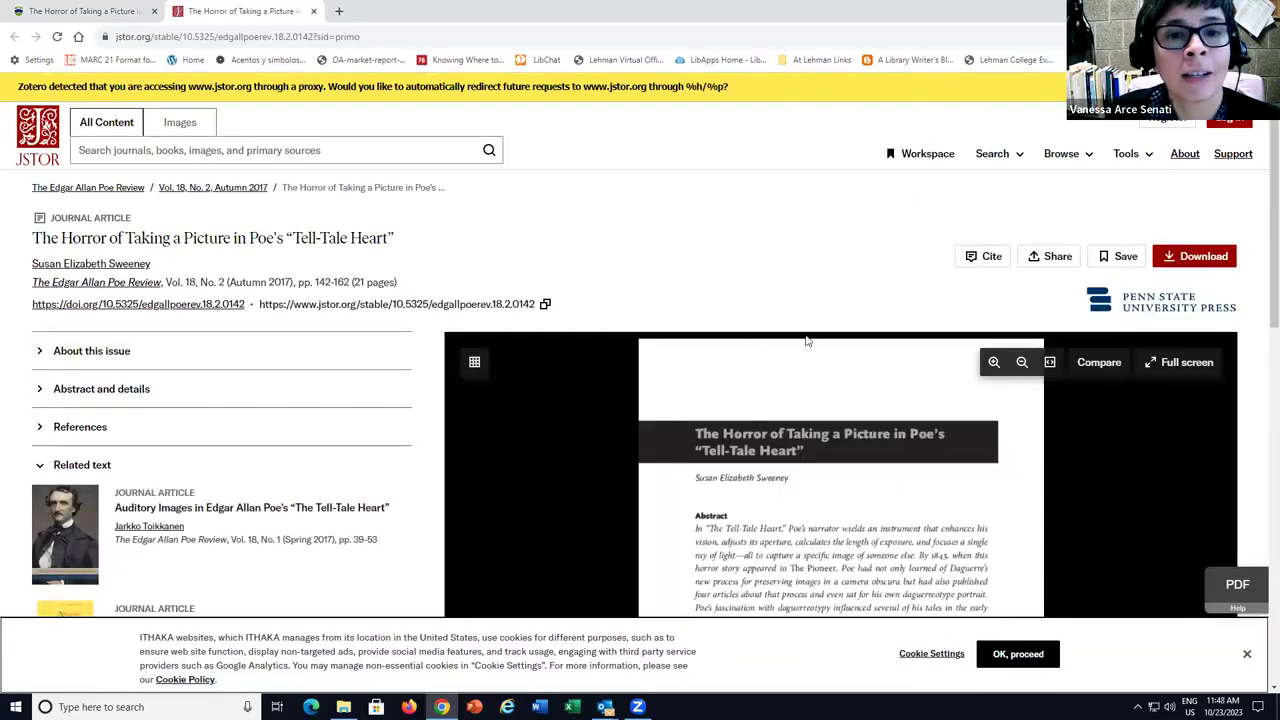
scroll(716, 398, down, 1)
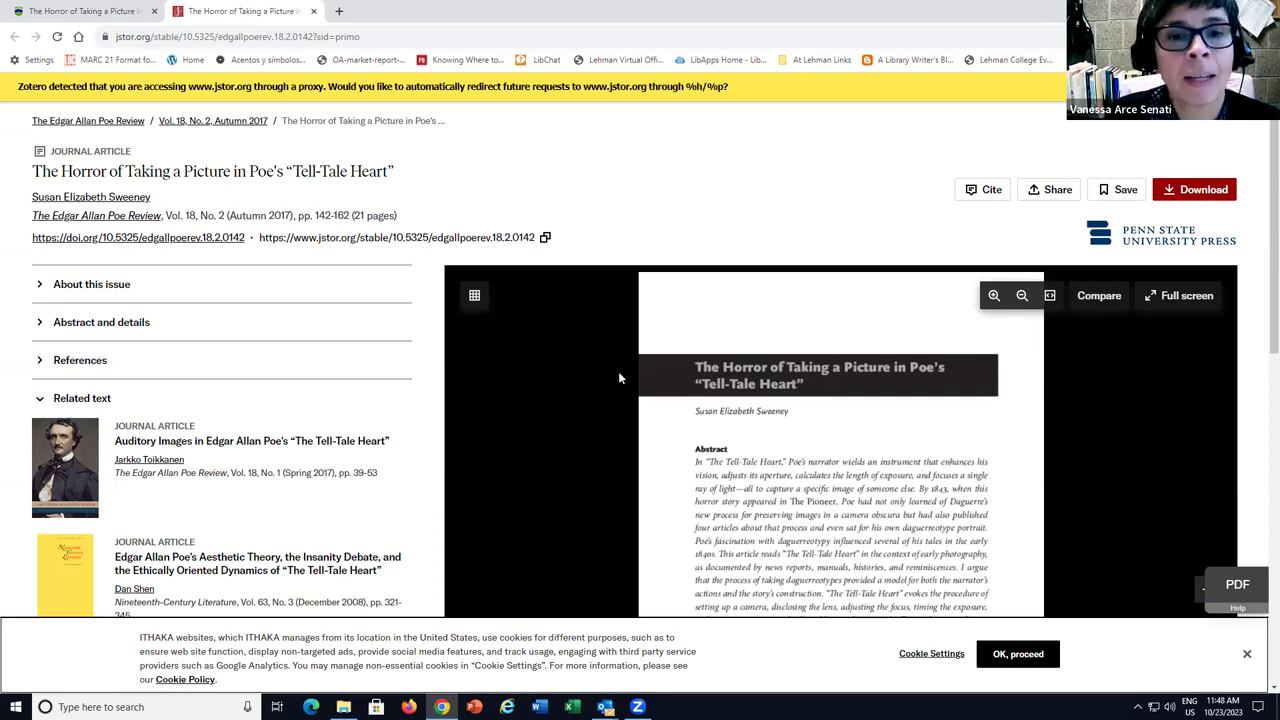
scroll(618, 378, down, 1)
scroll(771, 381, down, 1)
scroll(771, 381, down, 2)
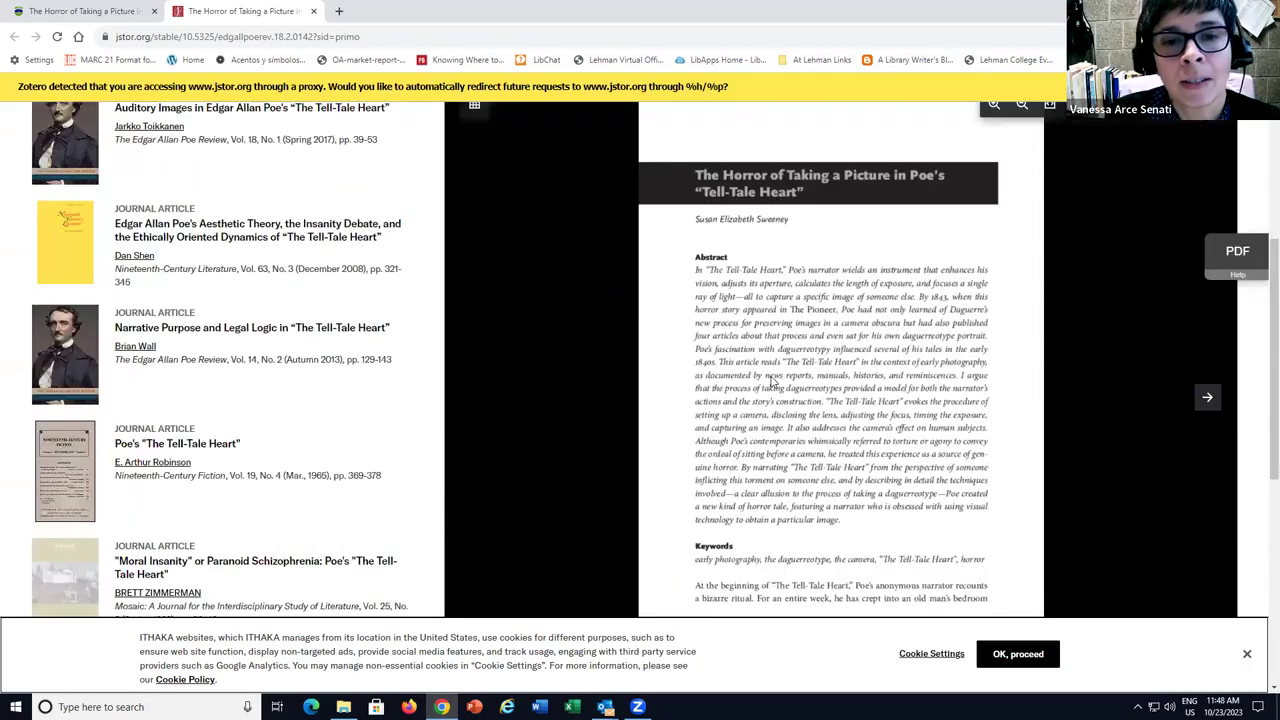
scroll(905, 459, down, 2)
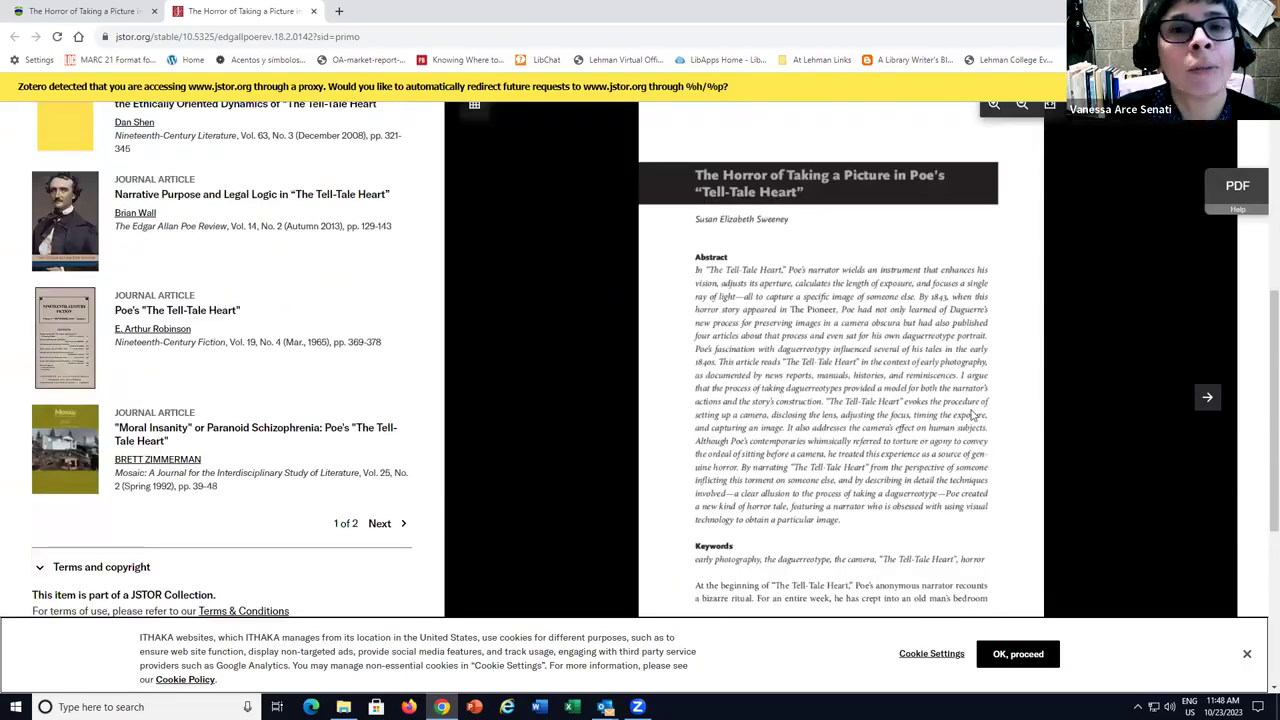
scroll(870, 430, up, 5)
scroll(558, 376, up, 1)
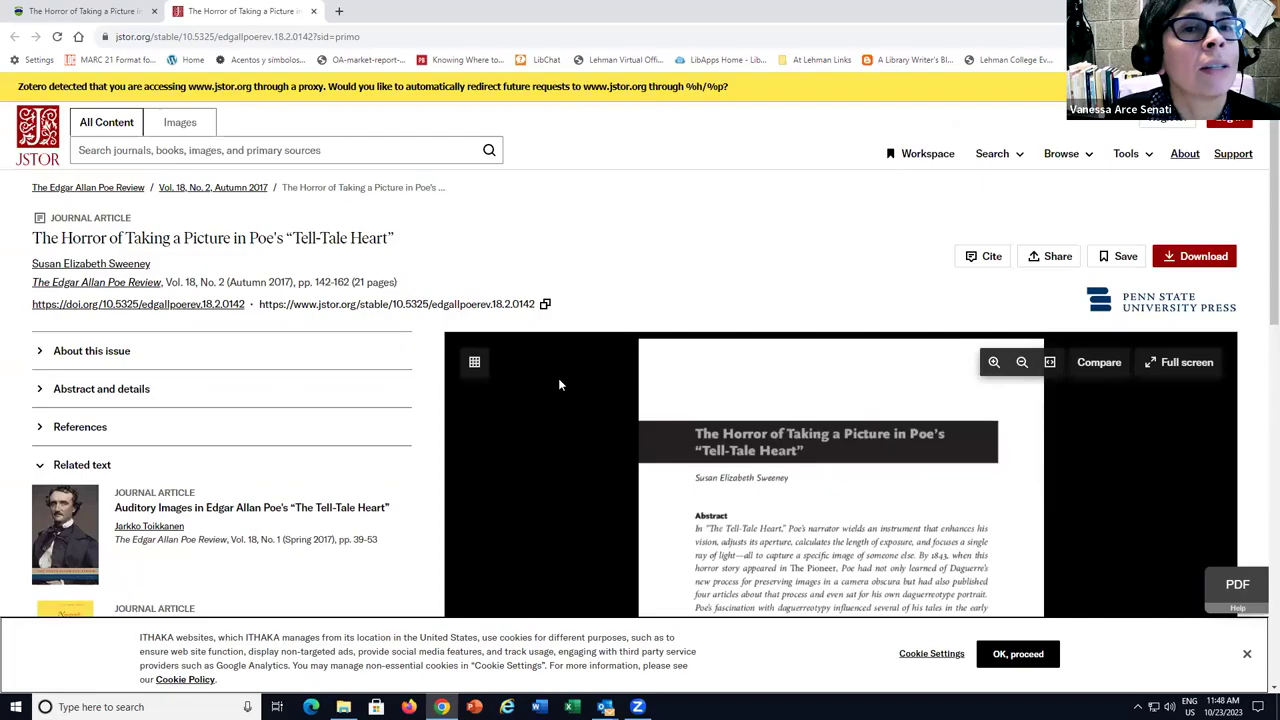